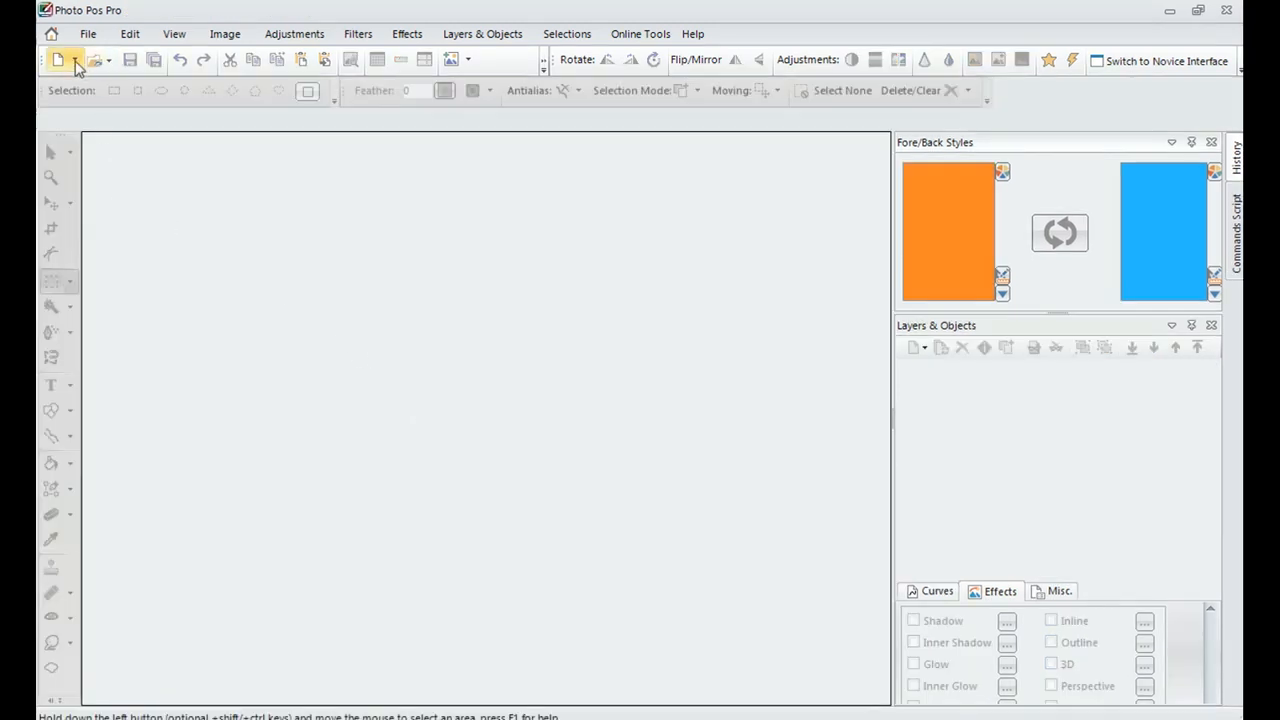
Create a new blank white image of 800 × 800 pixels at 100 DPI.
{"action": "left_click", "coordinate": [74, 59]}
{"action": "left_click", "coordinate": [96, 90]}
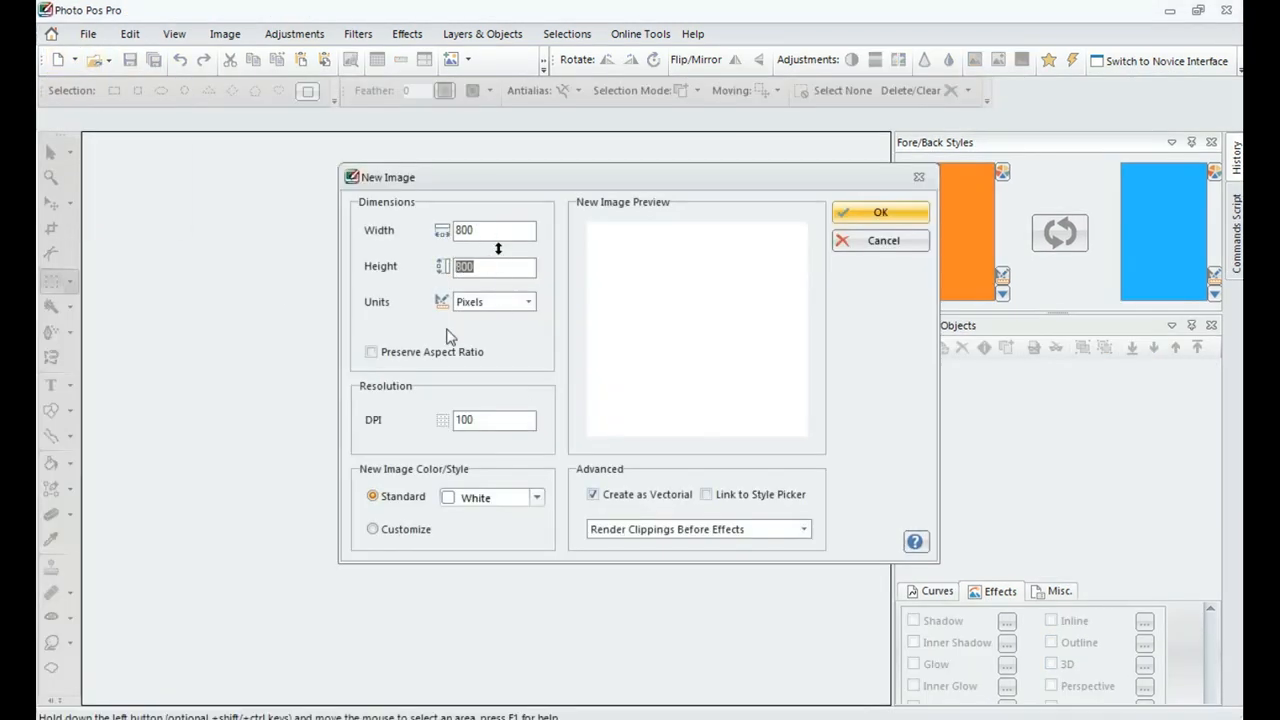
{"action": "left_click", "coordinate": [876, 212]}
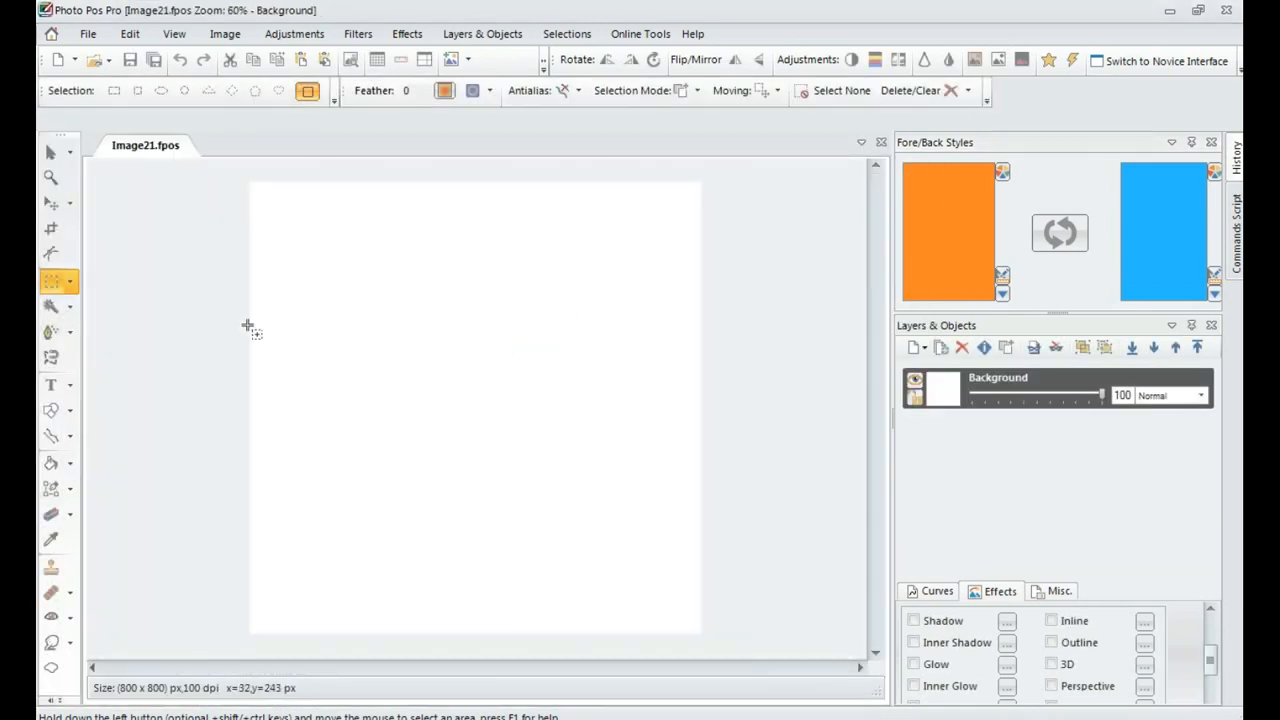
Draw an outlined circle about 340 px in diameter near the middle of the canvas.
{"action": "left_click", "coordinate": [68, 410]}
{"action": "left_click", "coordinate": [88, 435]}
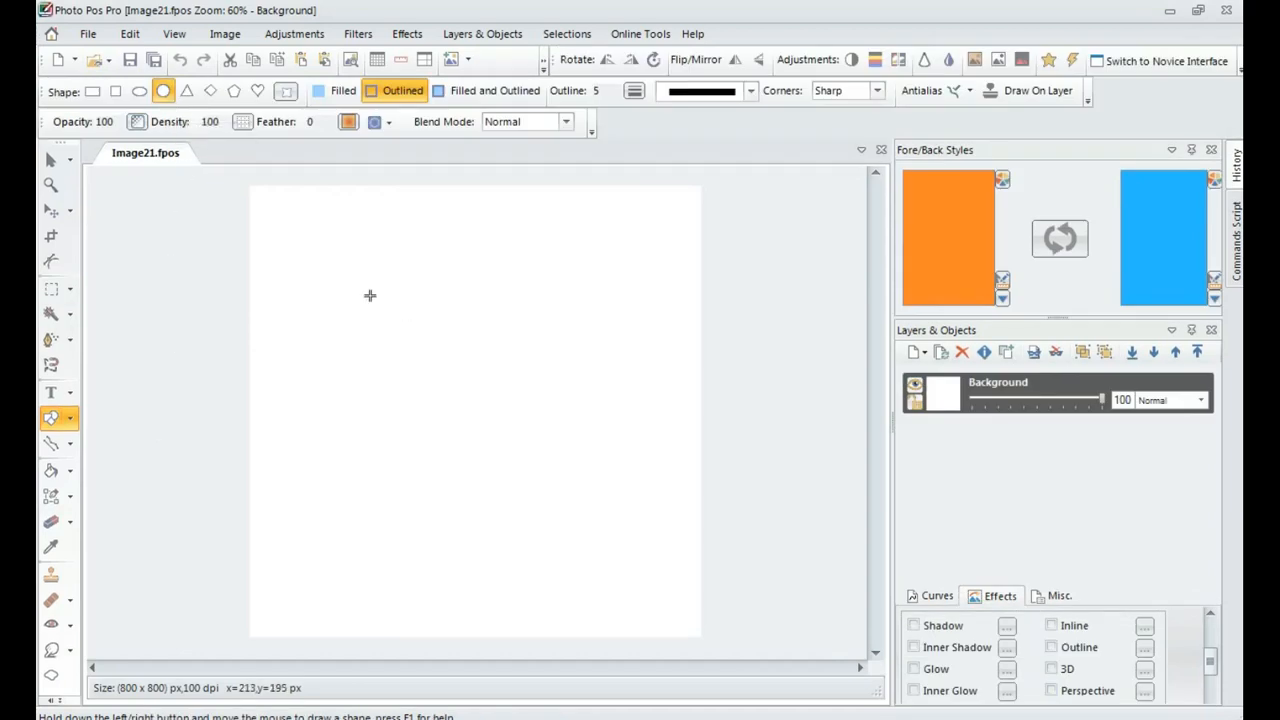
{"action": "left_click_drag", "start_coordinate": [358, 293], "coordinate": [550, 500]}
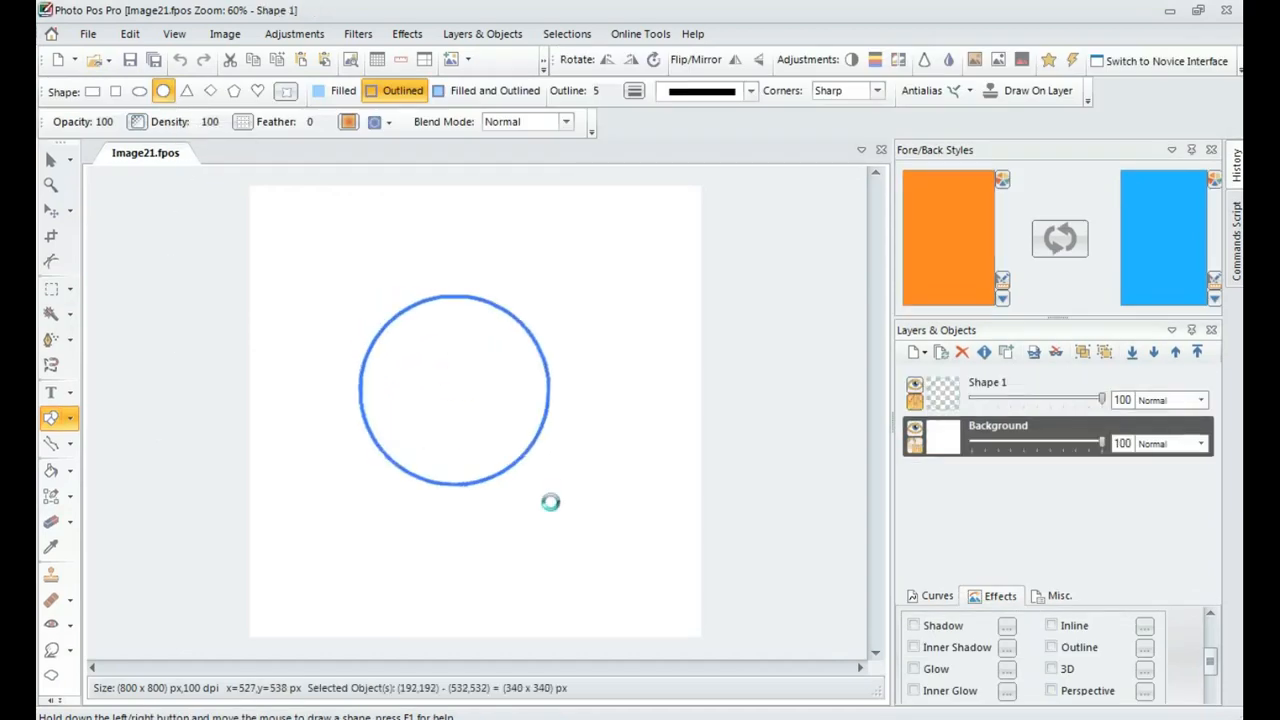
Keep the circle outlined without a fill and thicken its outline to about 74 to form a ring.
{"action": "left_click", "coordinate": [341, 91]}
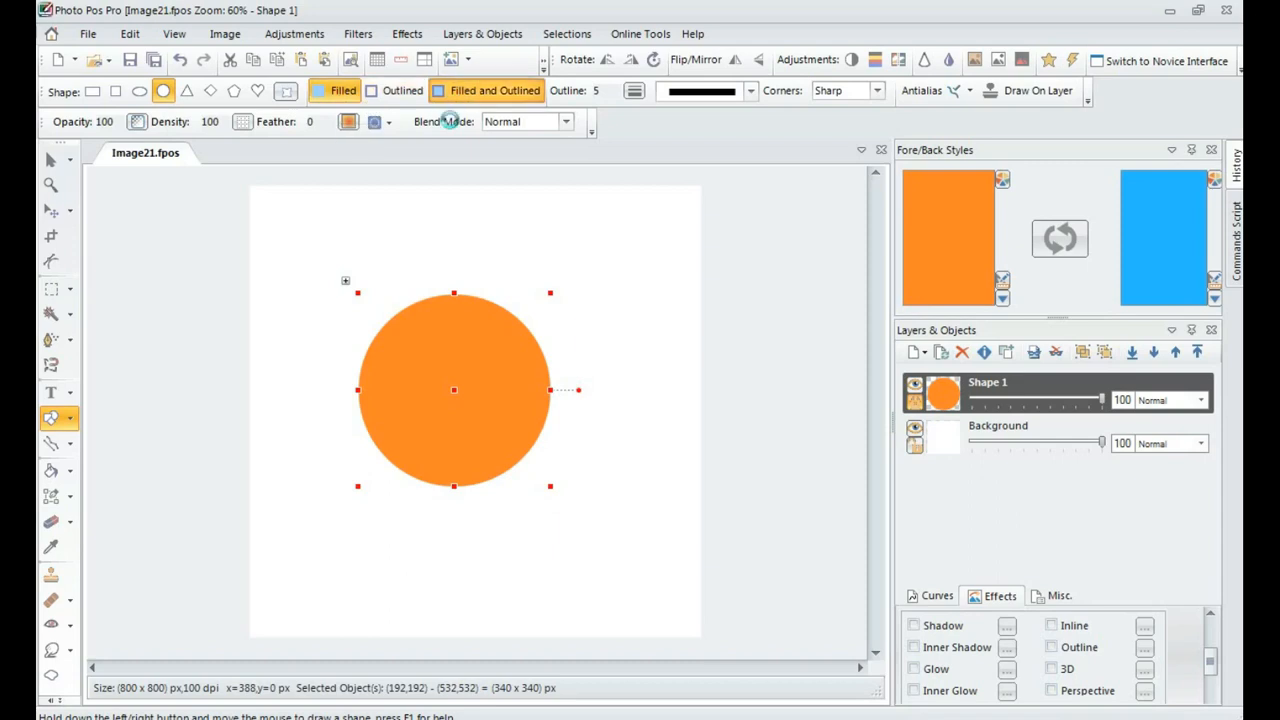
{"action": "left_click", "coordinate": [396, 91]}
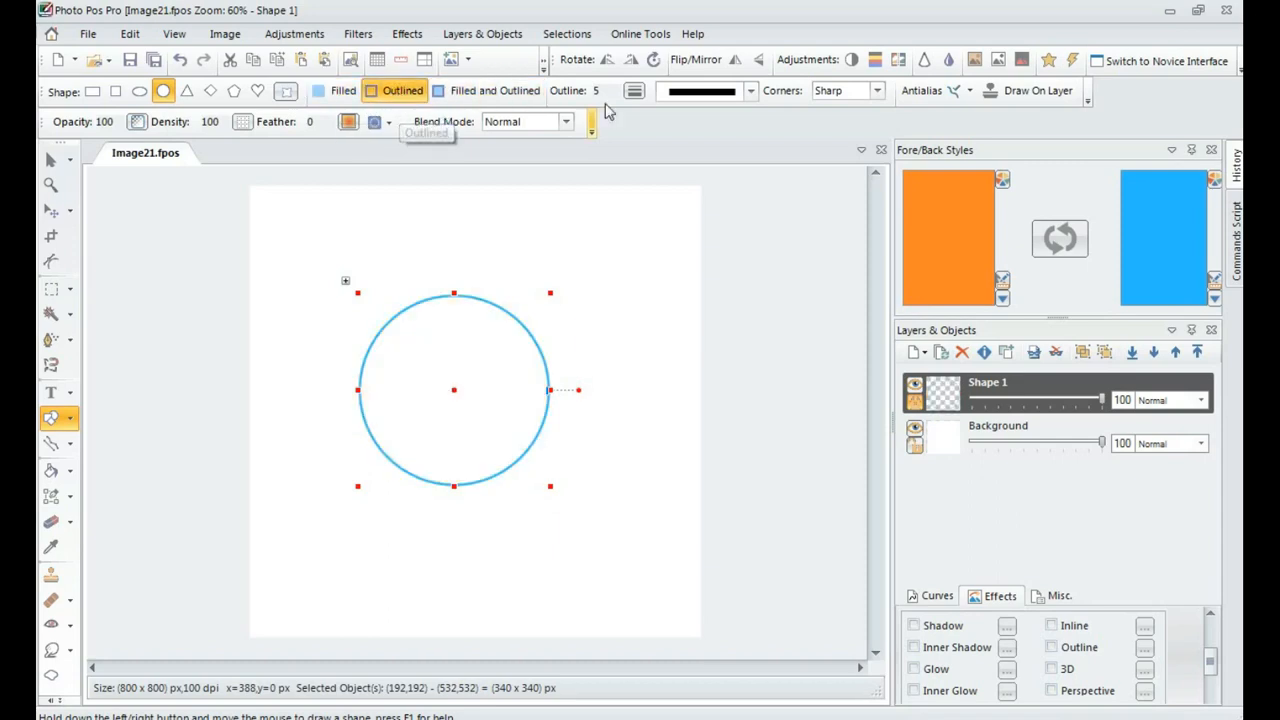
{"action": "left_click", "coordinate": [634, 93]}
{"action": "left_click_drag", "start_coordinate": [481, 110], "coordinate": [490, 108]}
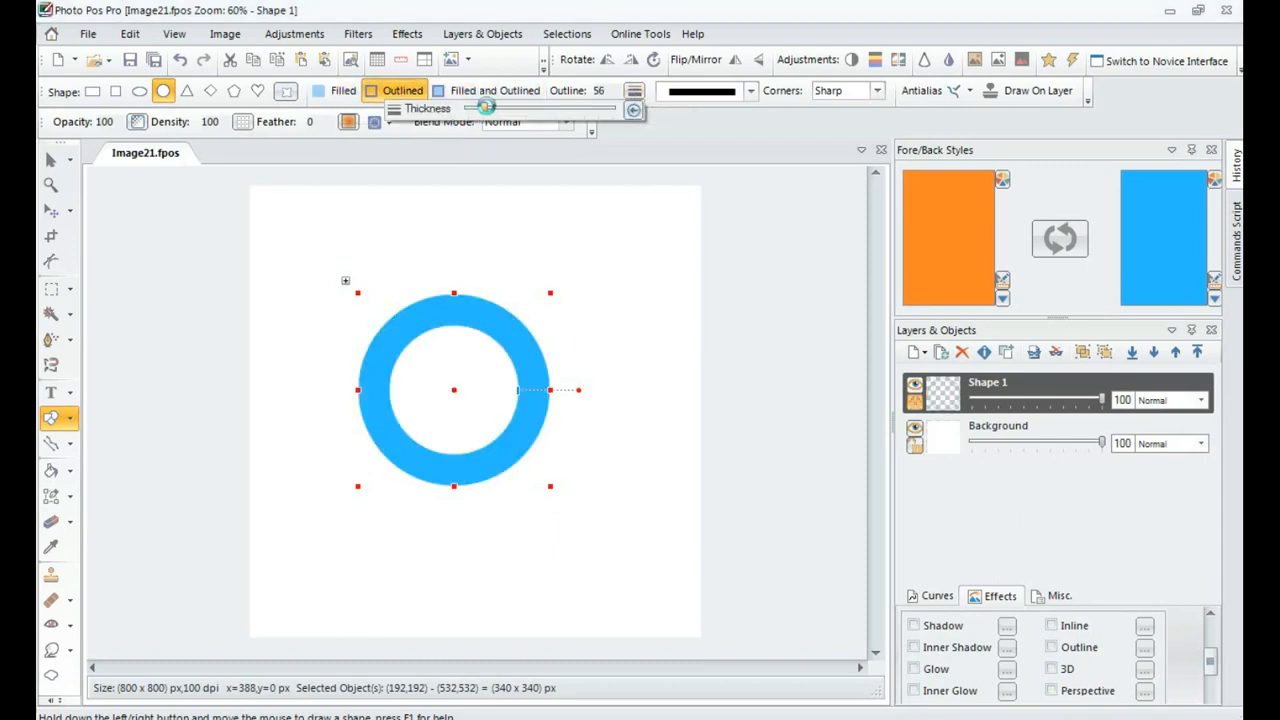
{"action": "scroll", "coordinate": [505, 397], "scroll_direction": "up", "scroll_amount": 4}
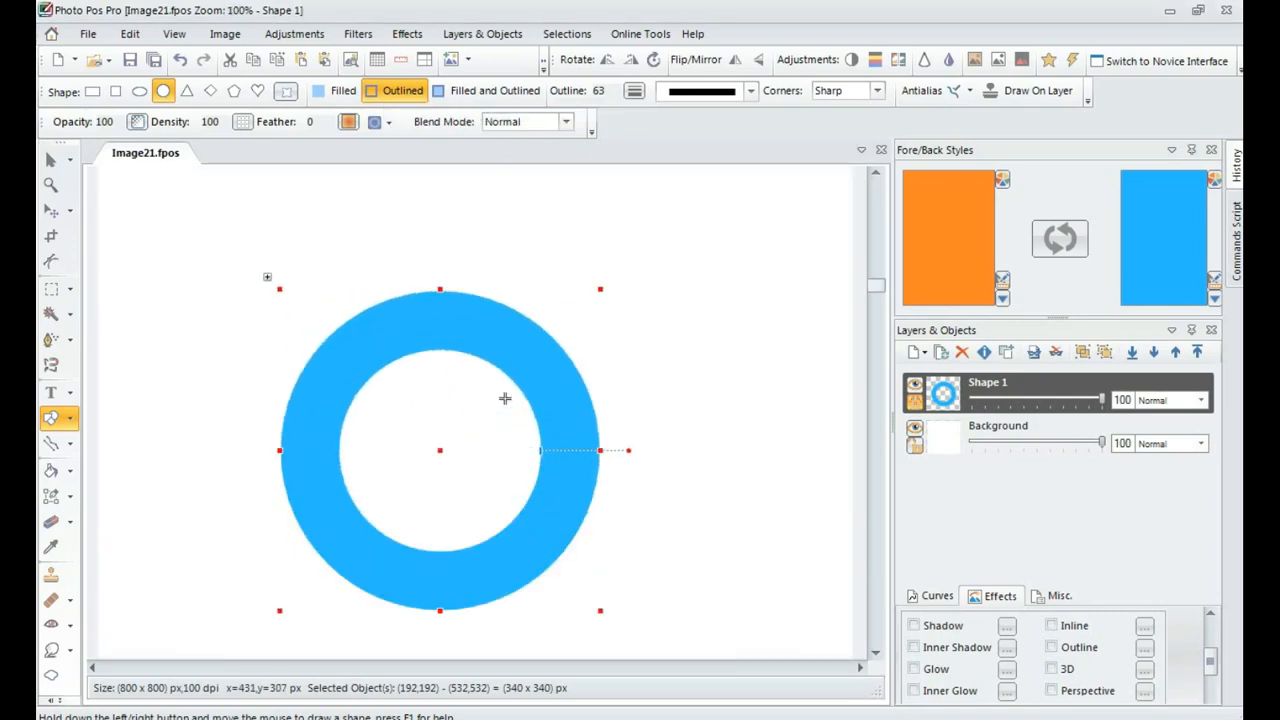
{"action": "left_click_drag", "start_coordinate": [540, 452], "coordinate": [529, 451]}
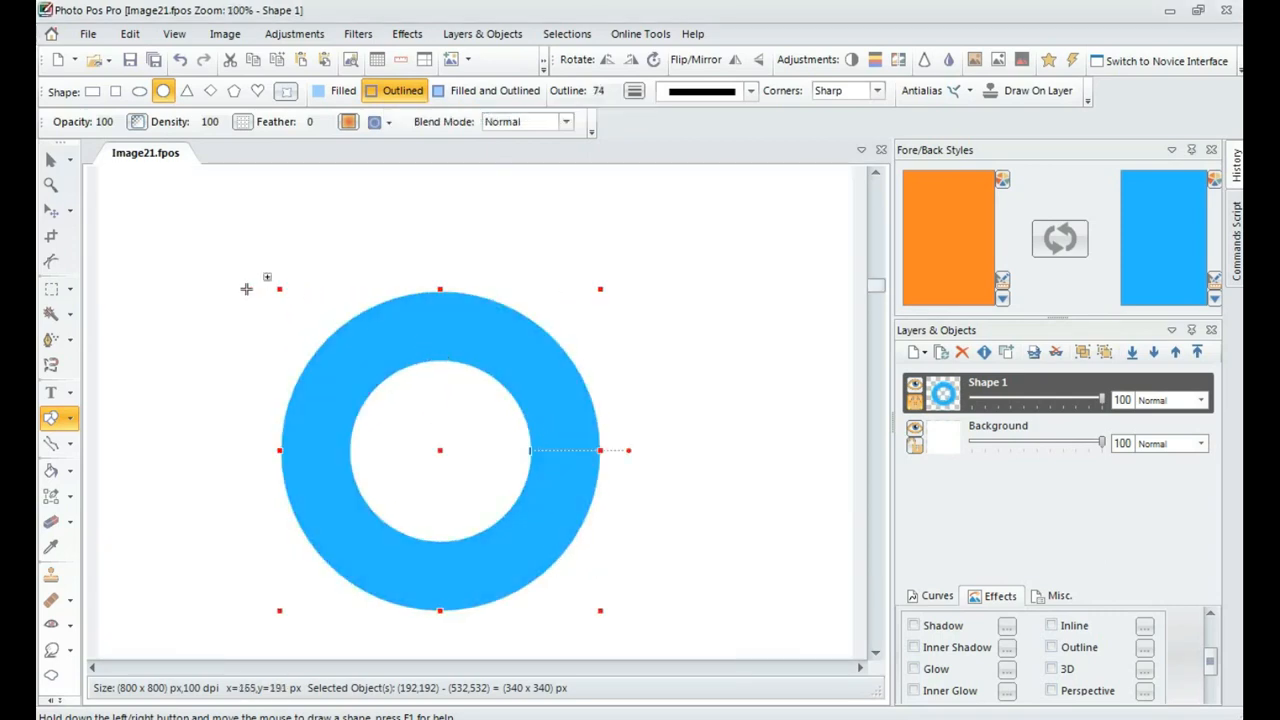
Enlarge the ring to about 391 × 391 px, reposition it slightly and thicken its band a little more.
{"action": "left_click_drag", "start_coordinate": [590, 293], "coordinate": [651, 258]}
{"action": "left_click_drag", "start_coordinate": [467, 424], "coordinate": [470, 435]}
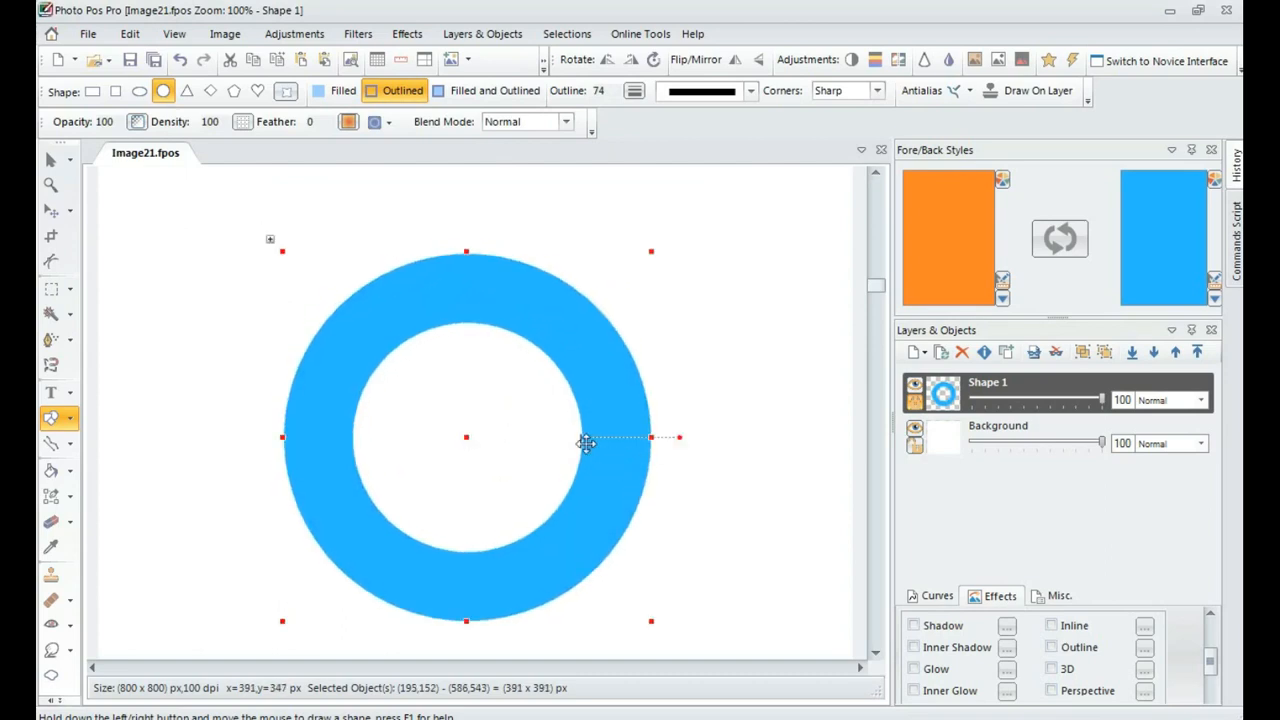
{"action": "scroll", "coordinate": [581, 437], "scroll_direction": "up", "scroll_amount": 1}
{"action": "left_click_drag", "start_coordinate": [541, 380], "coordinate": [553, 430]}
{"action": "scroll", "coordinate": [571, 457], "scroll_direction": "down", "scroll_amount": 1}
{"action": "left_click_drag", "start_coordinate": [882, 521], "coordinate": [882, 348]}
Delete the left half of the ring with a rectangular selection about 249 × 460 px, and clear the selection.
{"action": "left_click", "coordinate": [60, 290]}
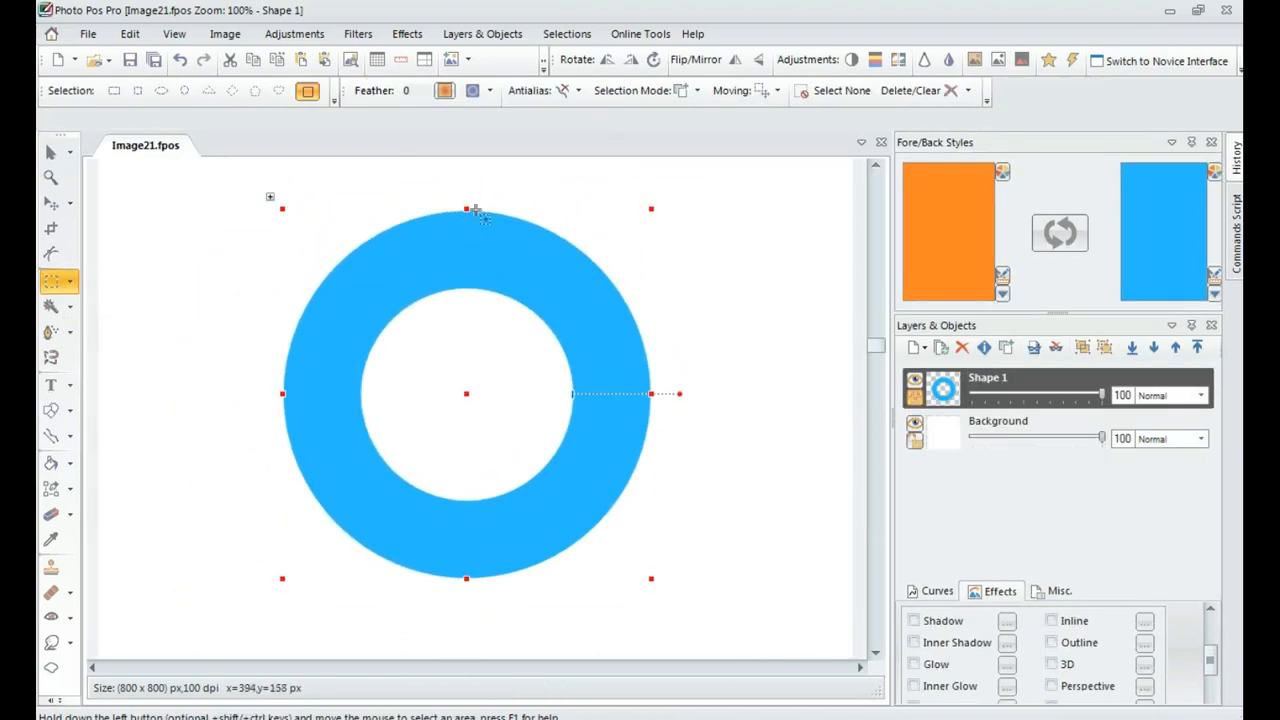
{"action": "left_click_drag", "start_coordinate": [244, 174], "coordinate": [483, 609]}
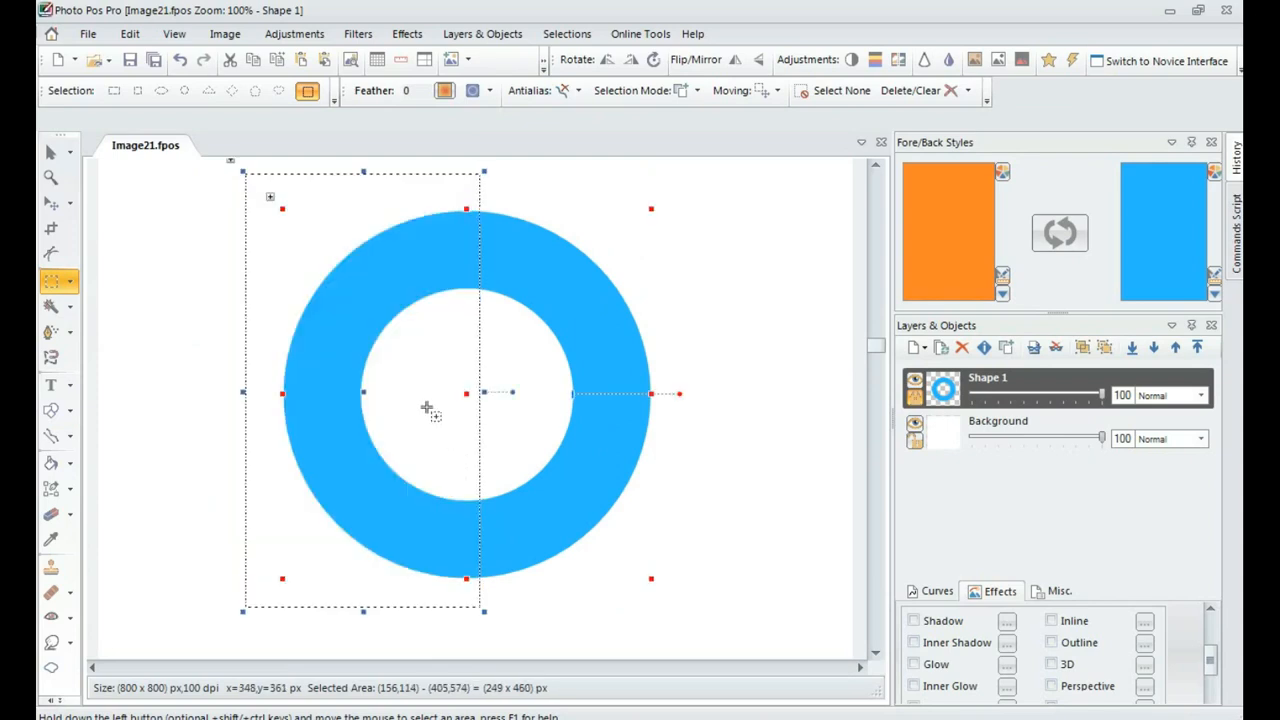
{"action": "left_click_drag", "start_coordinate": [365, 392], "coordinate": [353, 392]}
{"action": "left_click", "coordinate": [930, 93]}
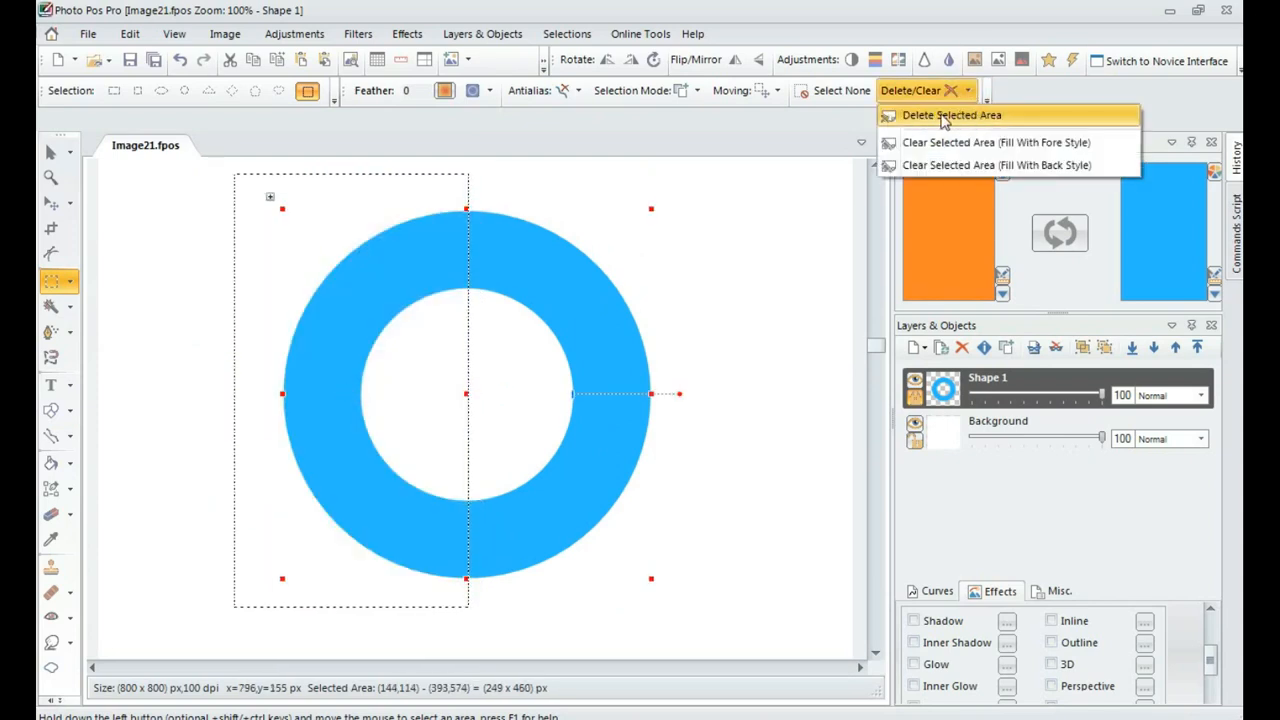
{"action": "left_click", "coordinate": [943, 116]}
{"action": "left_click", "coordinate": [721, 452]}
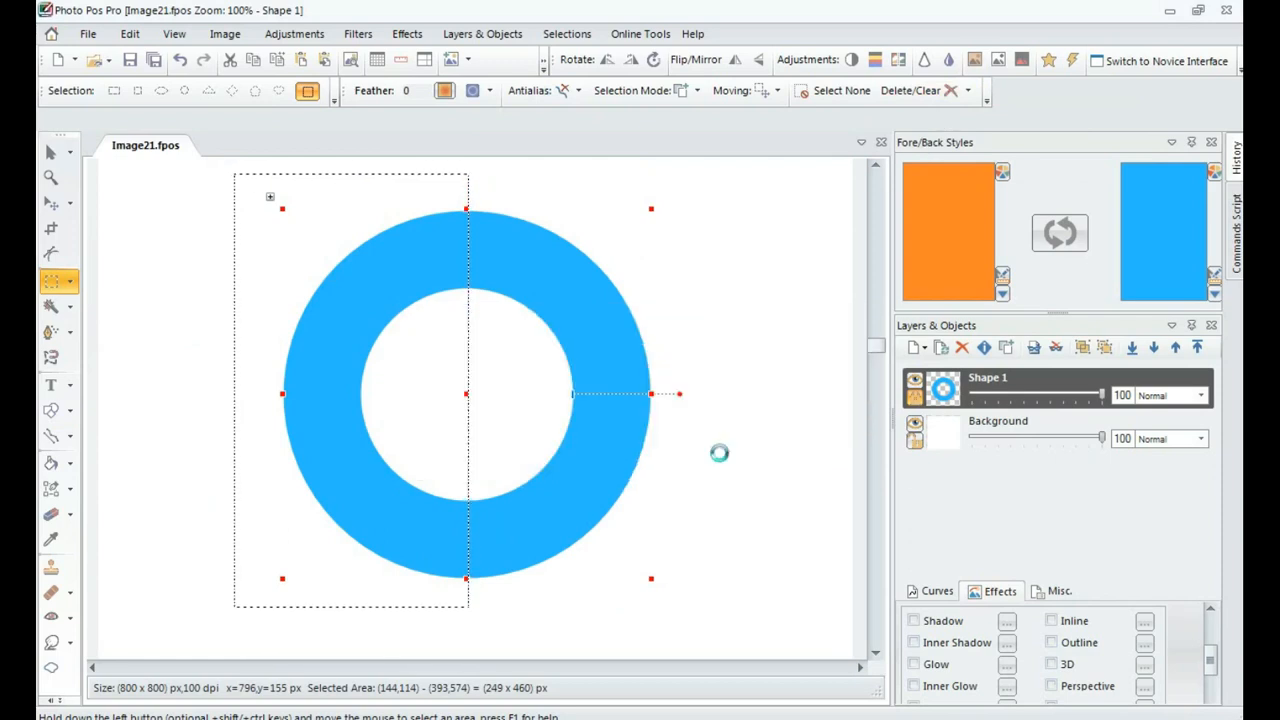
{"action": "left_click", "coordinate": [833, 90]}
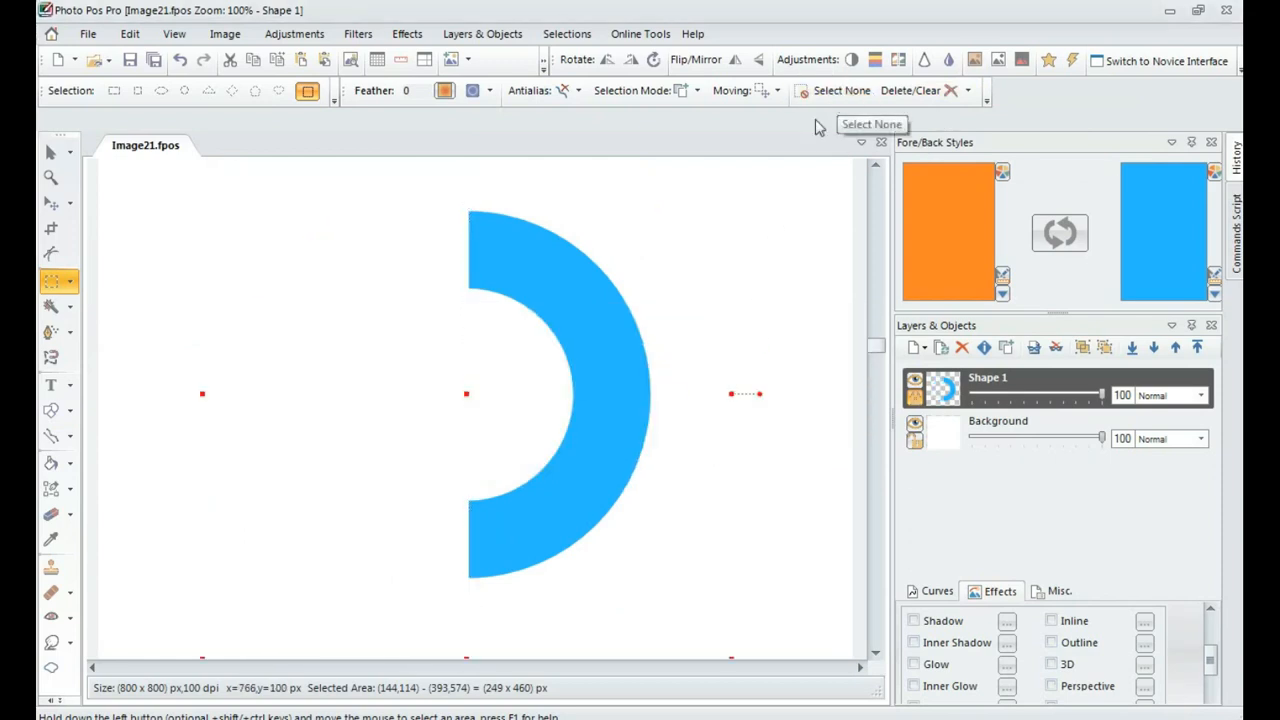
Set the foreground style to matching light blue and draw a filled rectangle about 160 × 88 px extending left from the arc's upper end.
{"action": "left_click", "coordinate": [55, 412]}
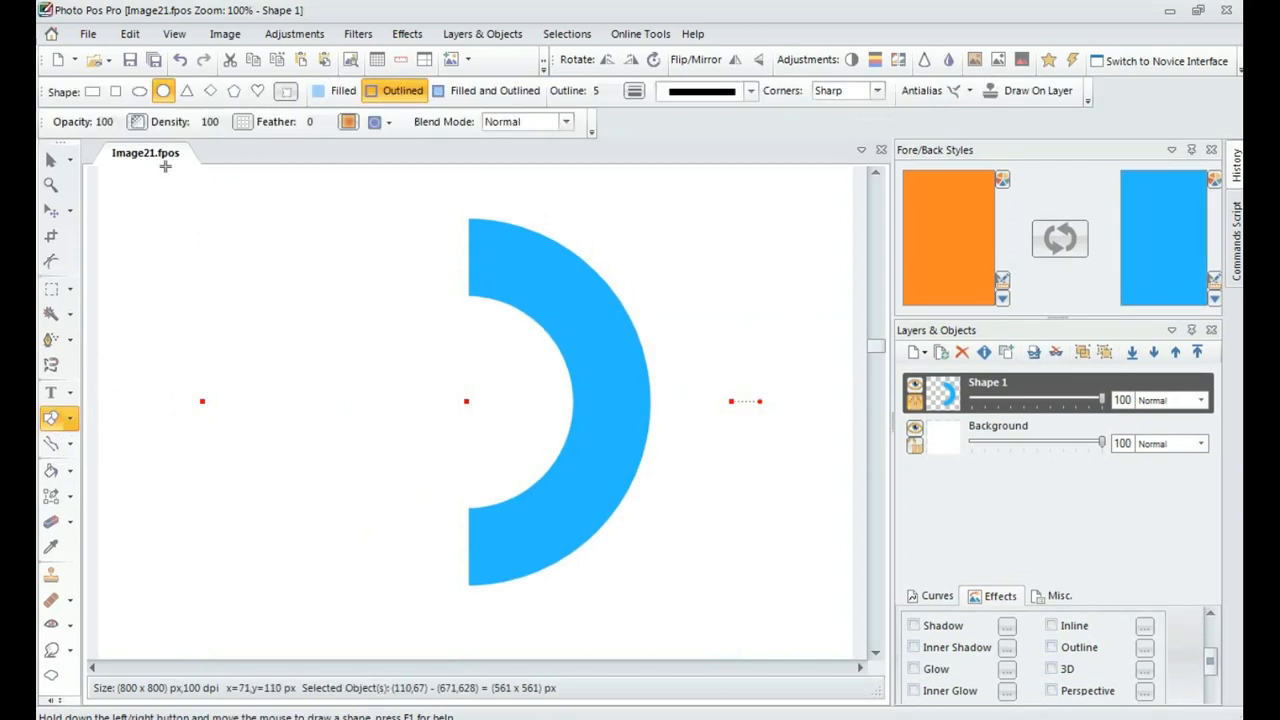
{"action": "left_click", "coordinate": [92, 92]}
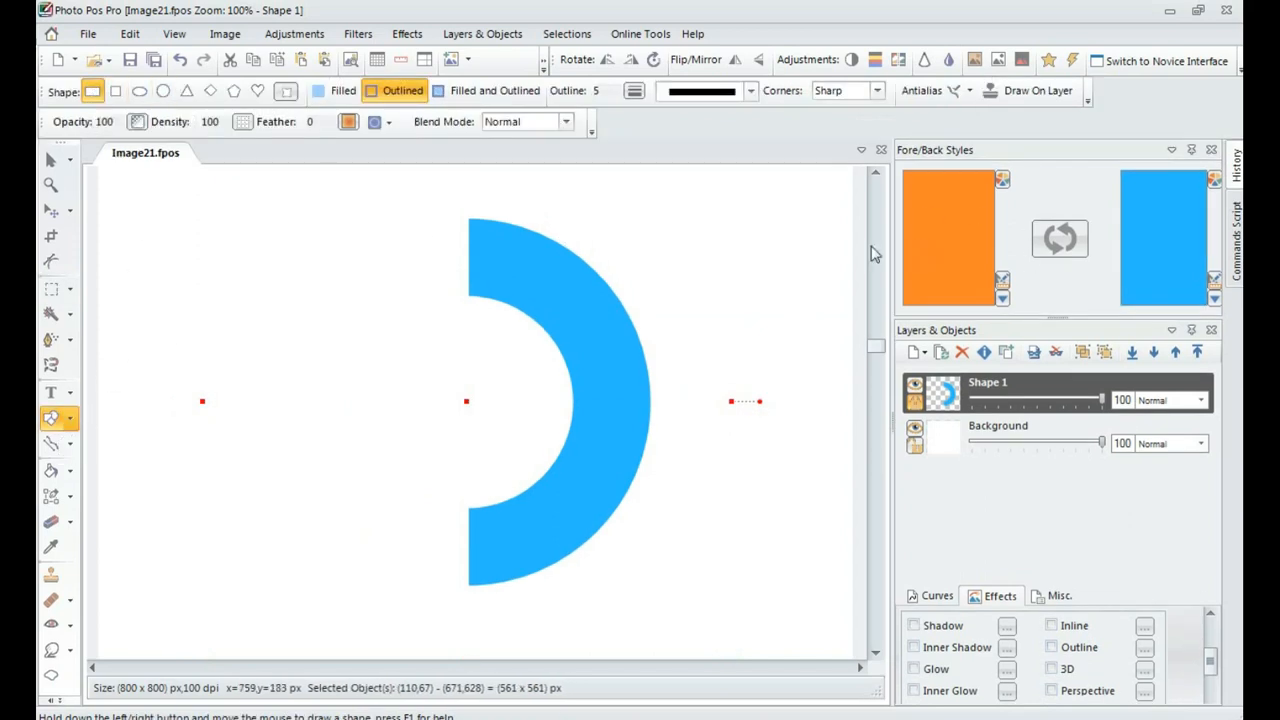
{"action": "left_click", "coordinate": [936, 254]}
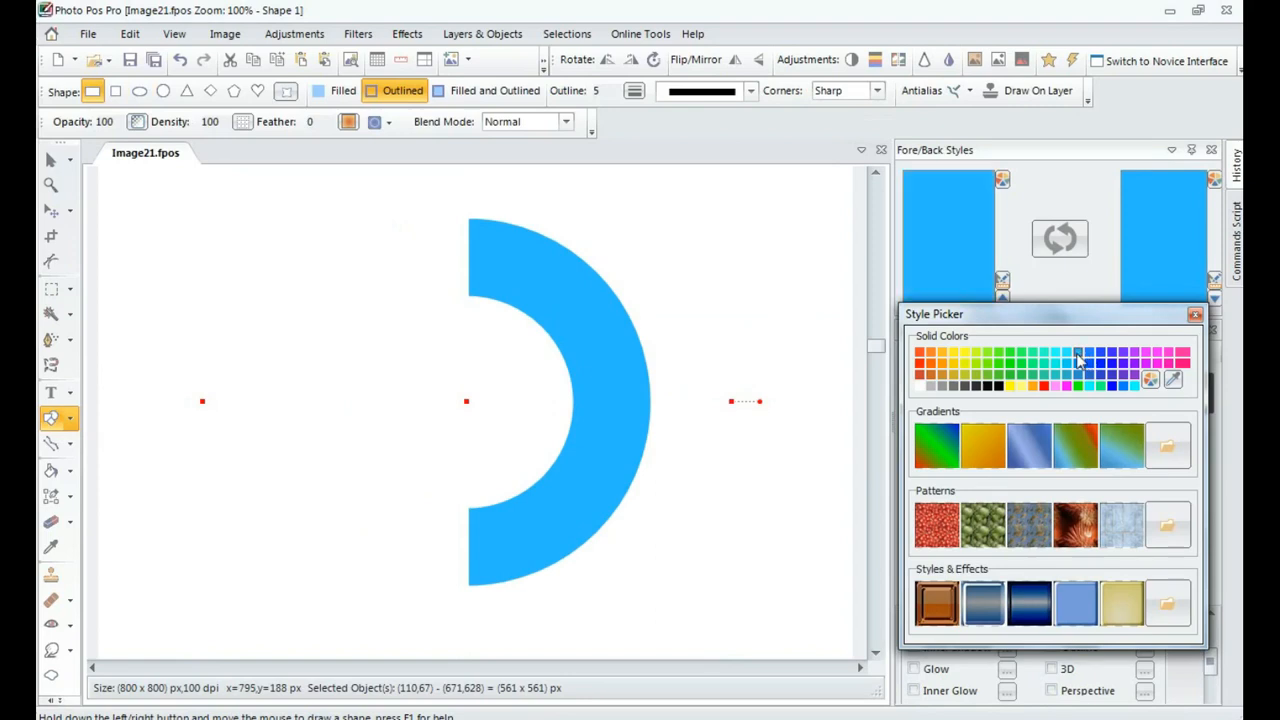
{"action": "left_click_drag", "start_coordinate": [320, 215], "coordinate": [469, 297]}
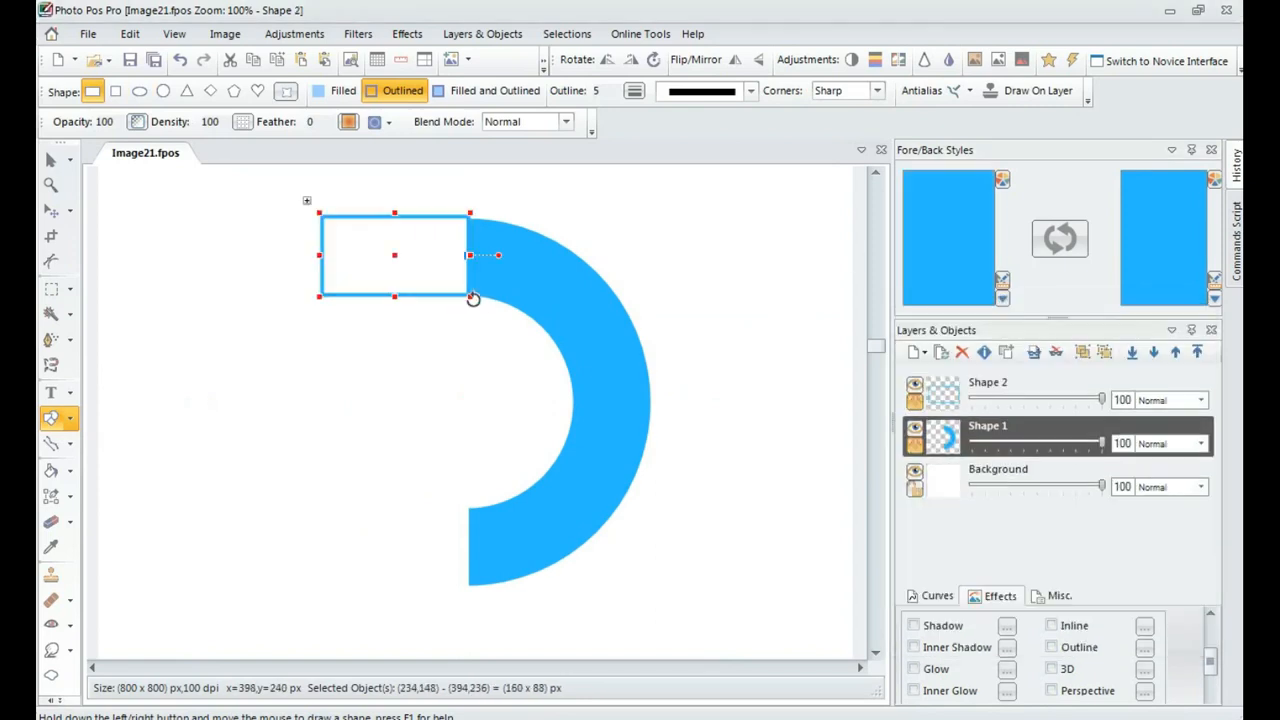
{"action": "left_click", "coordinate": [333, 91]}
Resize the rectangle to about 162 × 83 px so its edges line up with the arc's upper end.
{"action": "scroll", "coordinate": [445, 370], "scroll_direction": "up", "scroll_amount": 1}
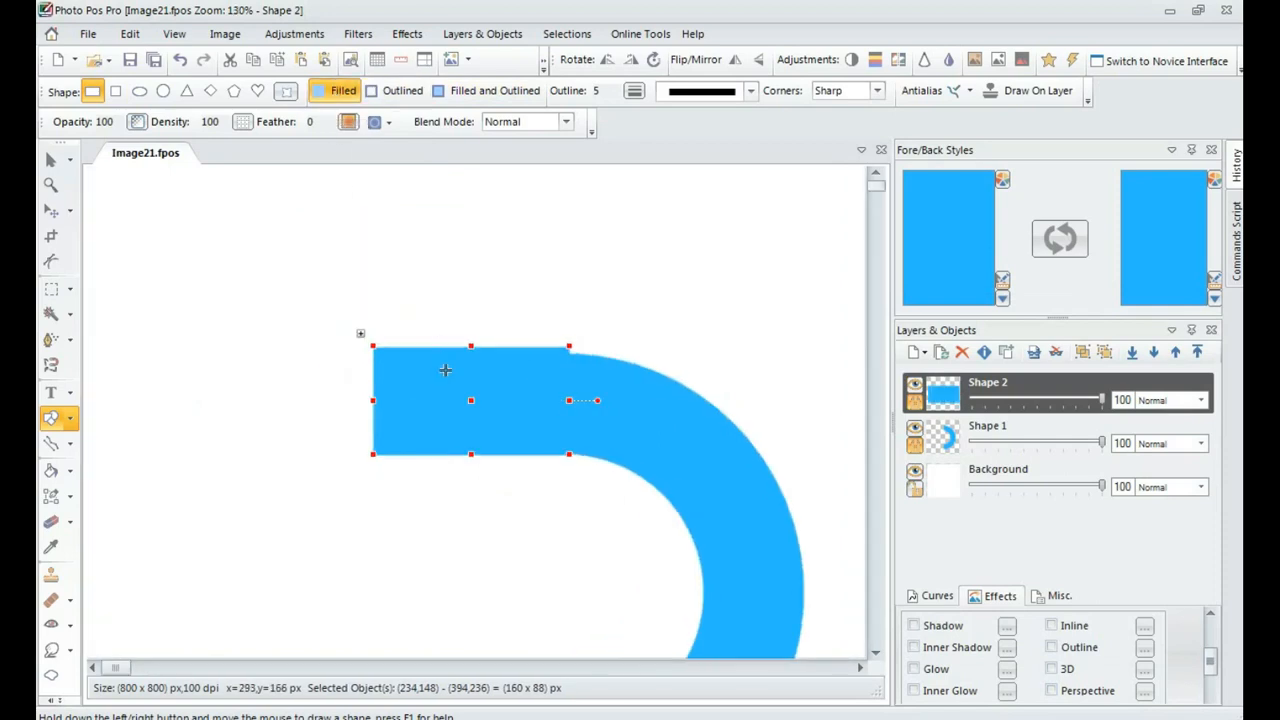
{"action": "left_click_drag", "start_coordinate": [472, 346], "coordinate": [471, 352]}
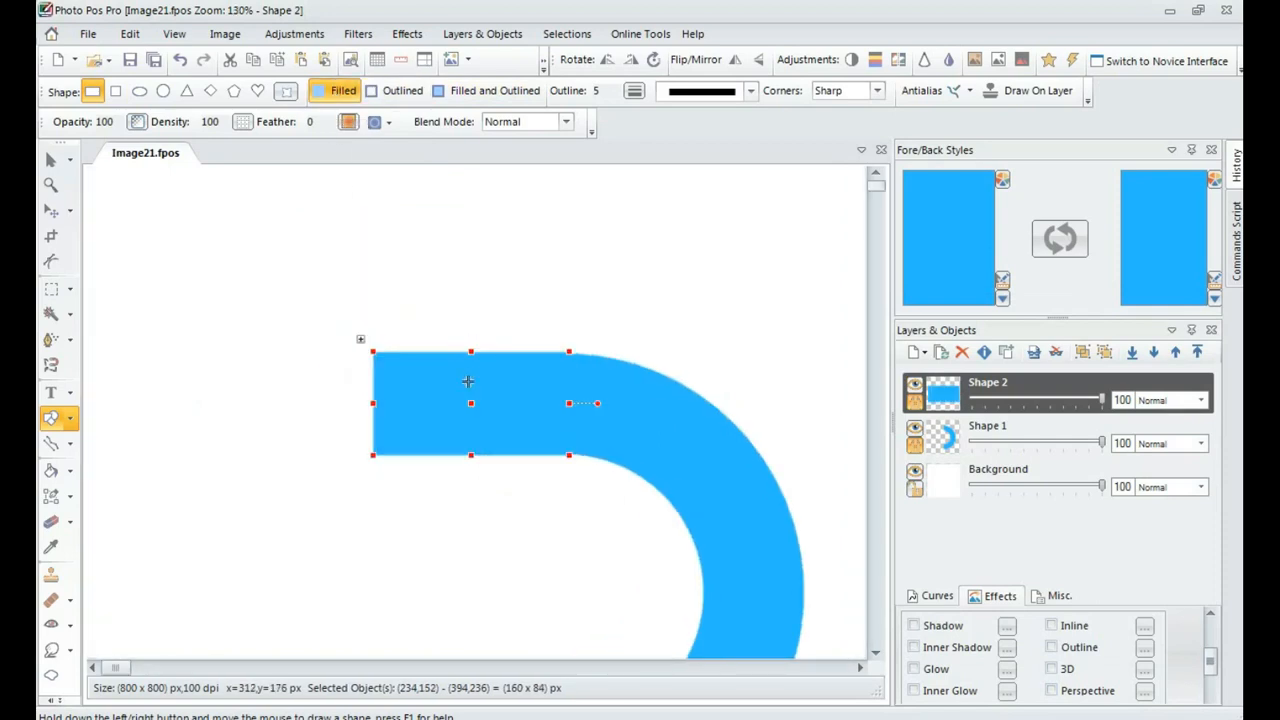
{"action": "left_click_drag", "start_coordinate": [471, 456], "coordinate": [471, 454]}
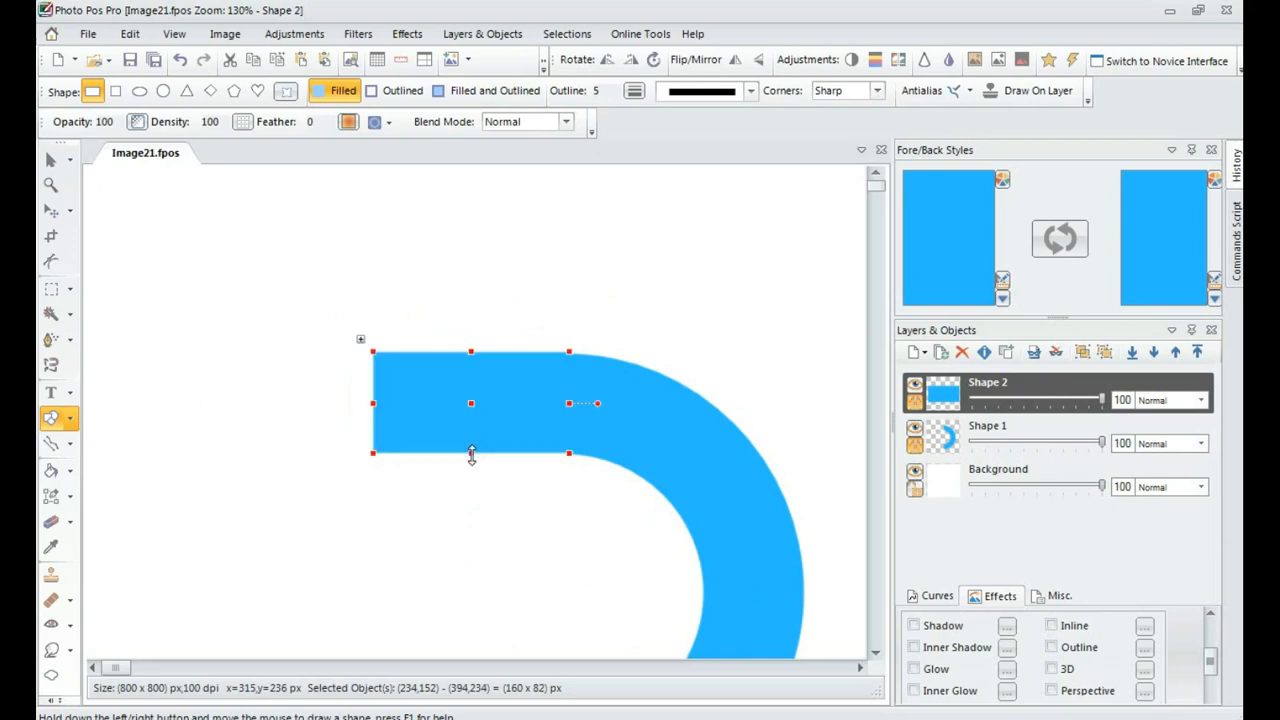
{"action": "left_click_drag", "start_coordinate": [471, 352], "coordinate": [461, 380]}
{"action": "scroll", "coordinate": [480, 363], "scroll_direction": "up", "scroll_amount": 1}
{"action": "scroll", "coordinate": [479, 363], "scroll_direction": "up", "scroll_amount": 1}
{"action": "left_click_drag", "start_coordinate": [461, 484], "coordinate": [461, 484]}
{"action": "left_click_drag", "start_coordinate": [575, 497], "coordinate": [578, 498]}
Copy the rectangle and paste it as a new object into the current image.
{"action": "right_click", "coordinate": [473, 409]}
{"action": "left_click", "coordinate": [526, 364]}
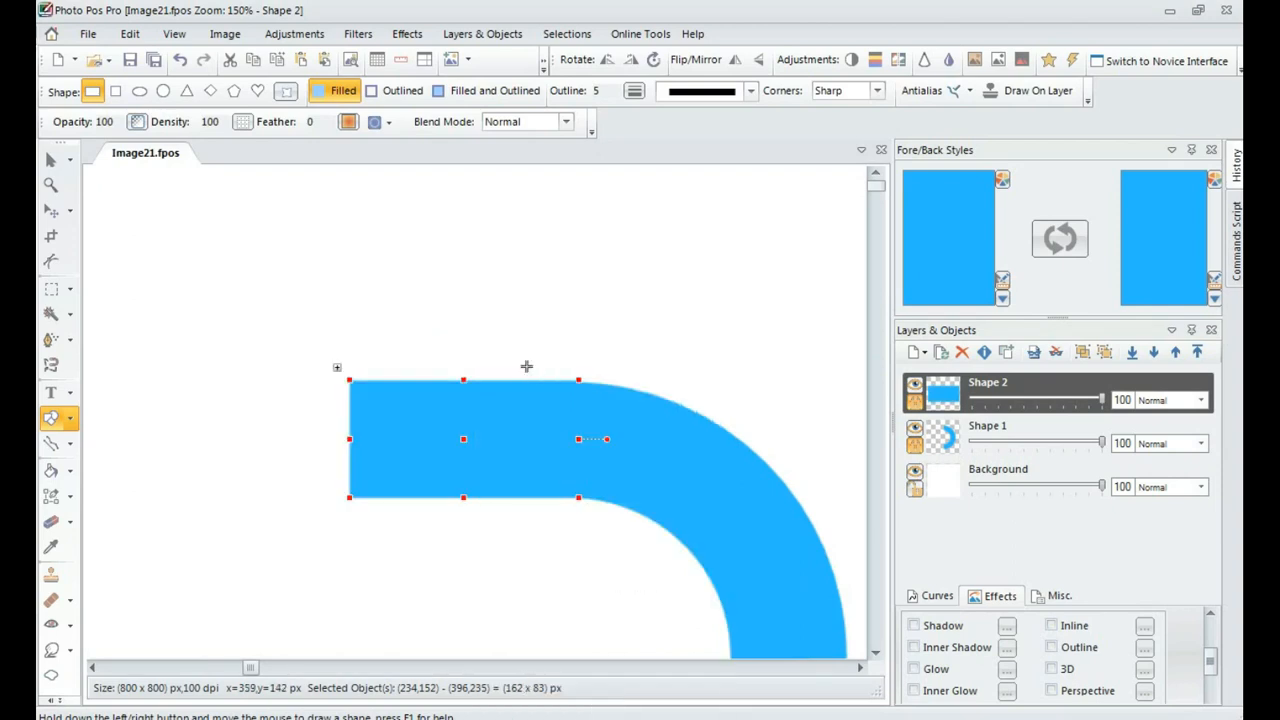
{"action": "right_click", "coordinate": [452, 397]}
{"action": "mouse_move", "coordinate": [486, 437]}
{"action": "left_click", "coordinate": [829, 451]}
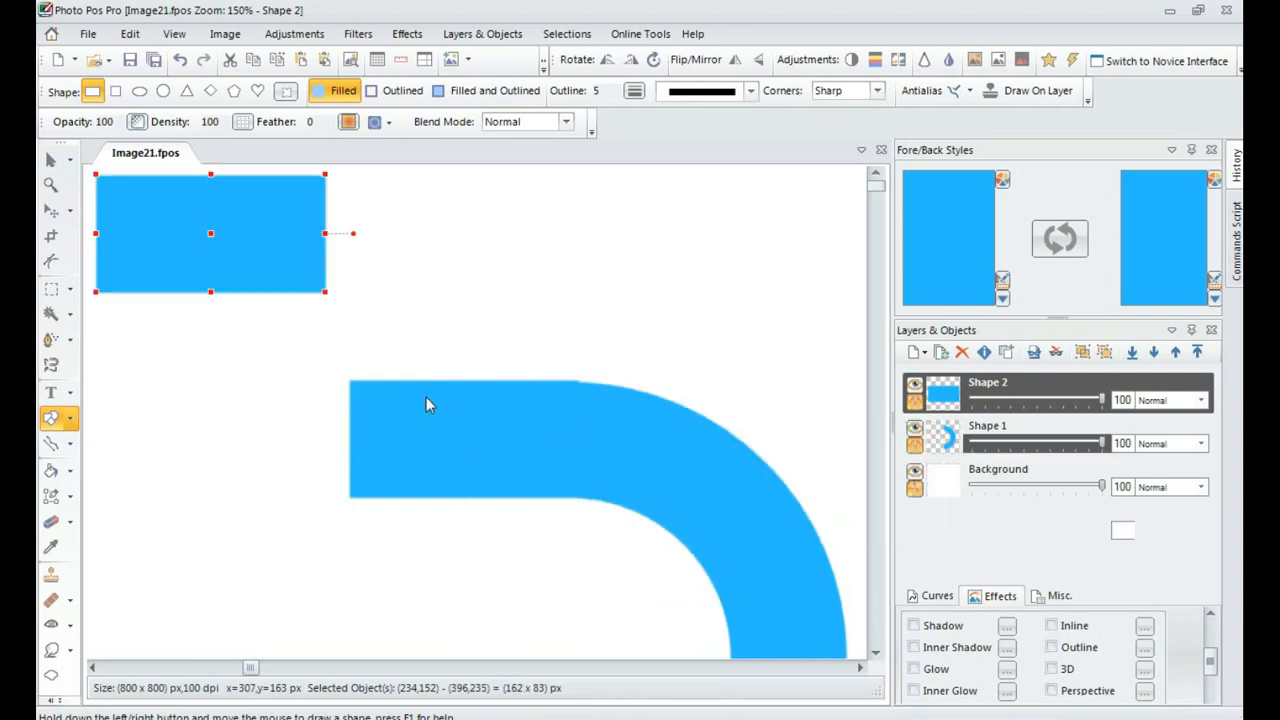
Move the pasted rectangle to the arc's lower end so it extends left from it.
{"action": "scroll", "coordinate": [328, 336], "scroll_direction": "down", "scroll_amount": 2}
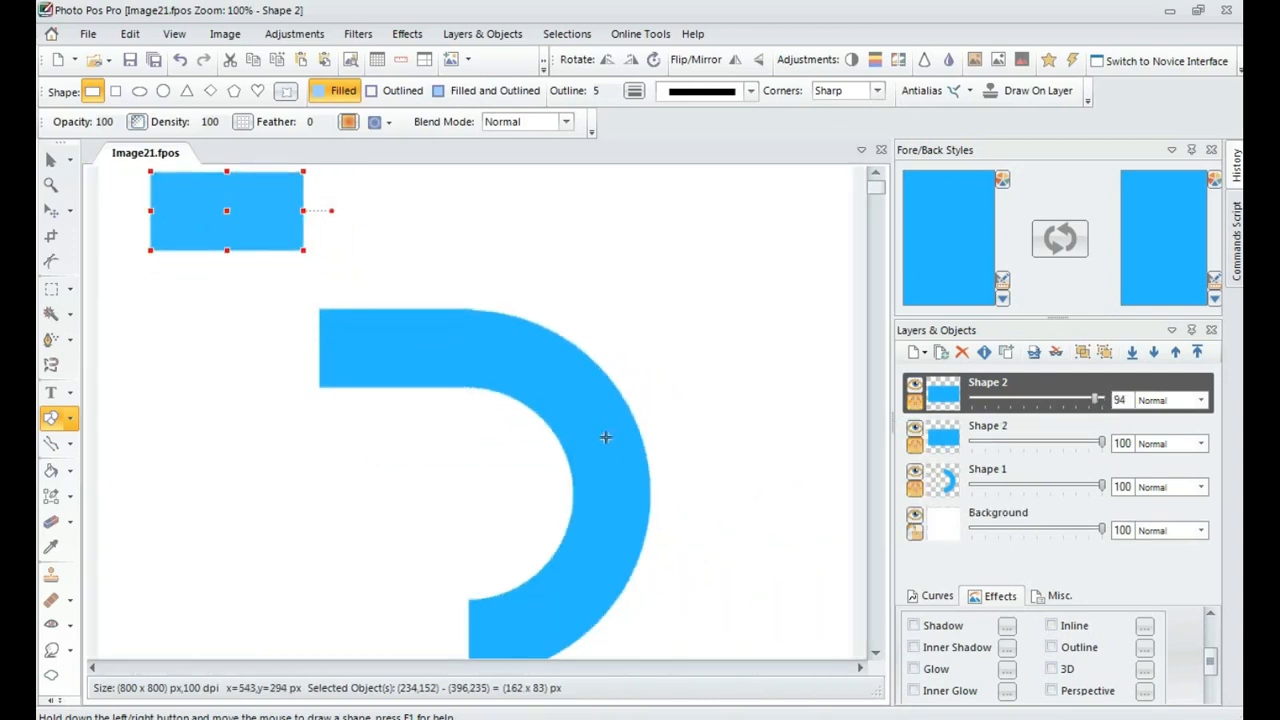
{"action": "left_click_drag", "start_coordinate": [230, 209], "coordinate": [409, 631]}
{"action": "scroll", "coordinate": [432, 533], "scroll_direction": "up", "scroll_amount": 1}
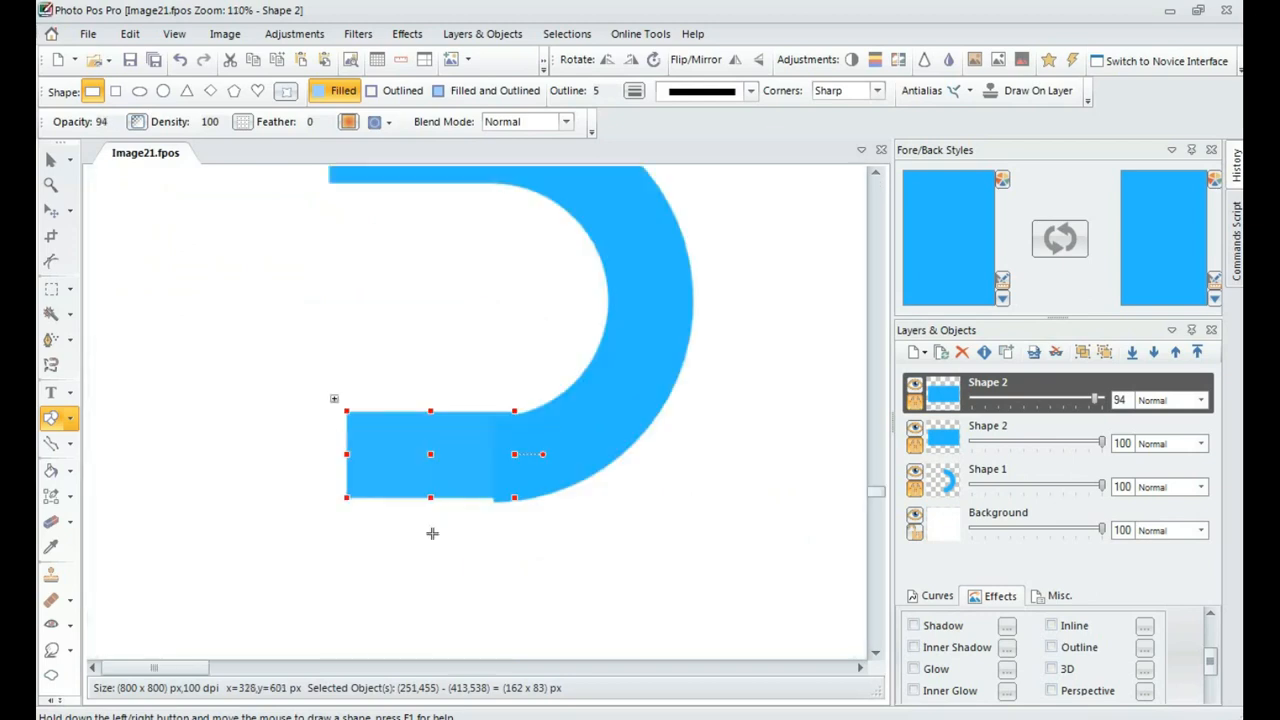
{"action": "left_click_drag", "start_coordinate": [428, 455], "coordinate": [412, 459]}
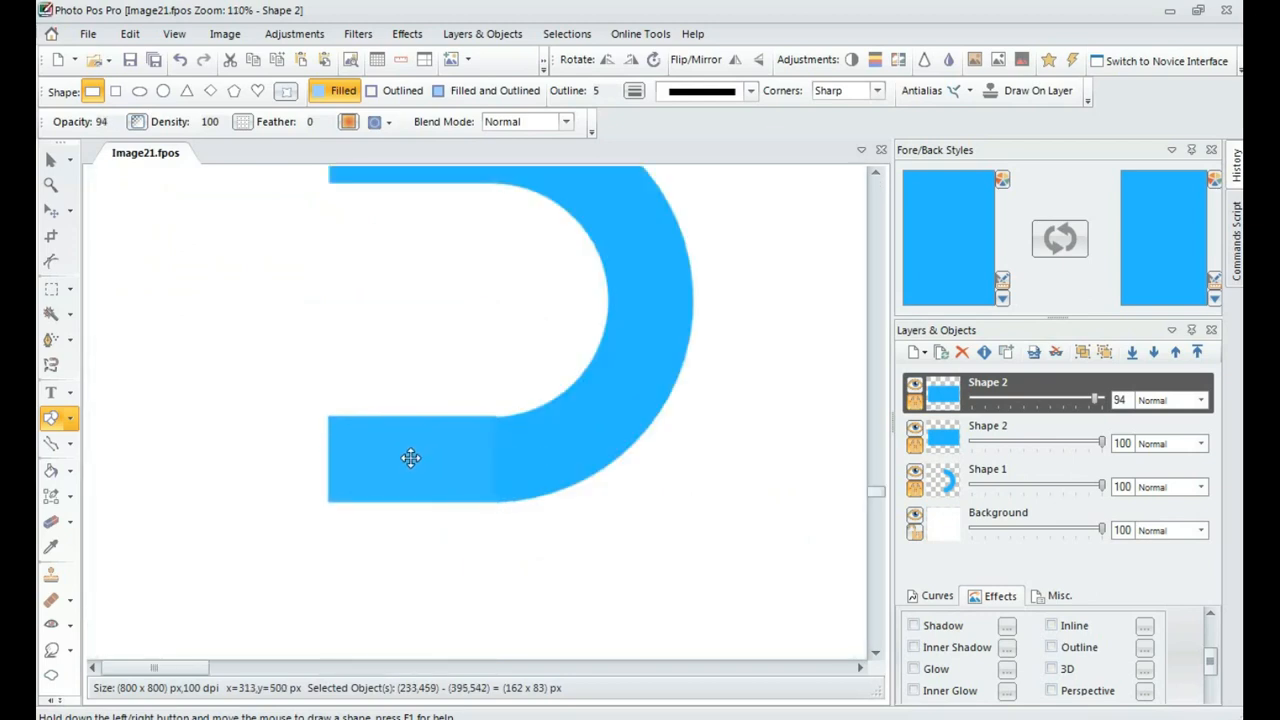
Resize the lower rectangle to about 166 × 82 px so its edges match the arc's lower end.
{"action": "left_click_drag", "start_coordinate": [411, 458], "coordinate": [415, 419]}
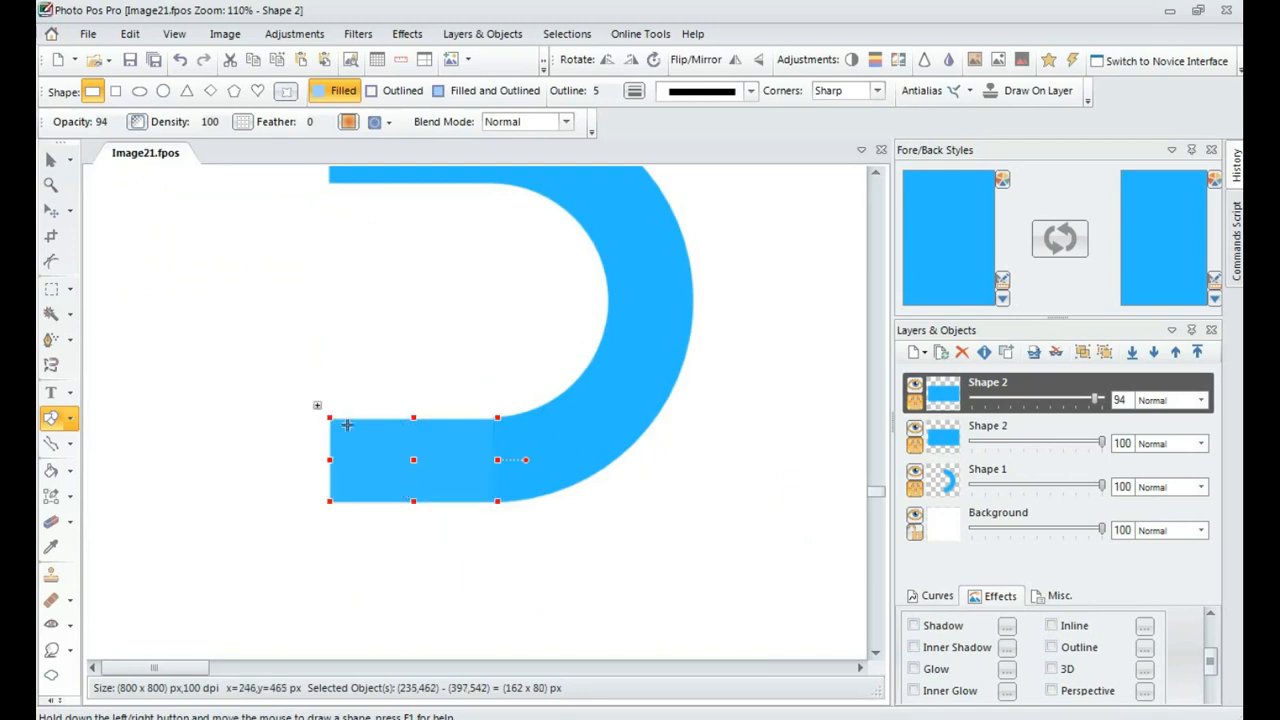
{"action": "scroll", "coordinate": [347, 425], "scroll_direction": "up", "scroll_amount": 2}
{"action": "left_click_drag", "start_coordinate": [371, 374], "coordinate": [362, 366]}
{"action": "scroll", "coordinate": [503, 377], "scroll_direction": "down", "scroll_amount": 1}
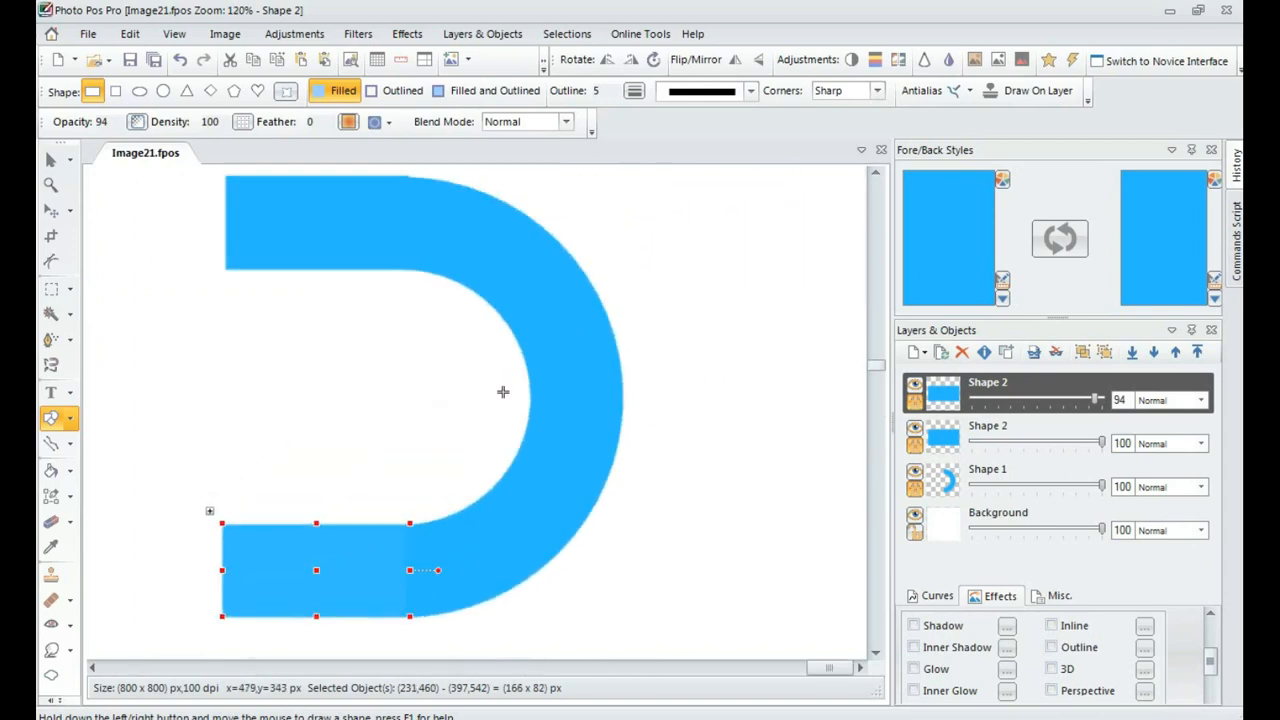
Select the upper rectangle and trim its height to about 82 px to fit the arc.
{"action": "scroll", "coordinate": [421, 302], "scroll_direction": "down", "scroll_amount": 2}
{"action": "left_click", "coordinate": [419, 299]}
{"action": "scroll", "coordinate": [417, 271], "scroll_direction": "up", "scroll_amount": 4}
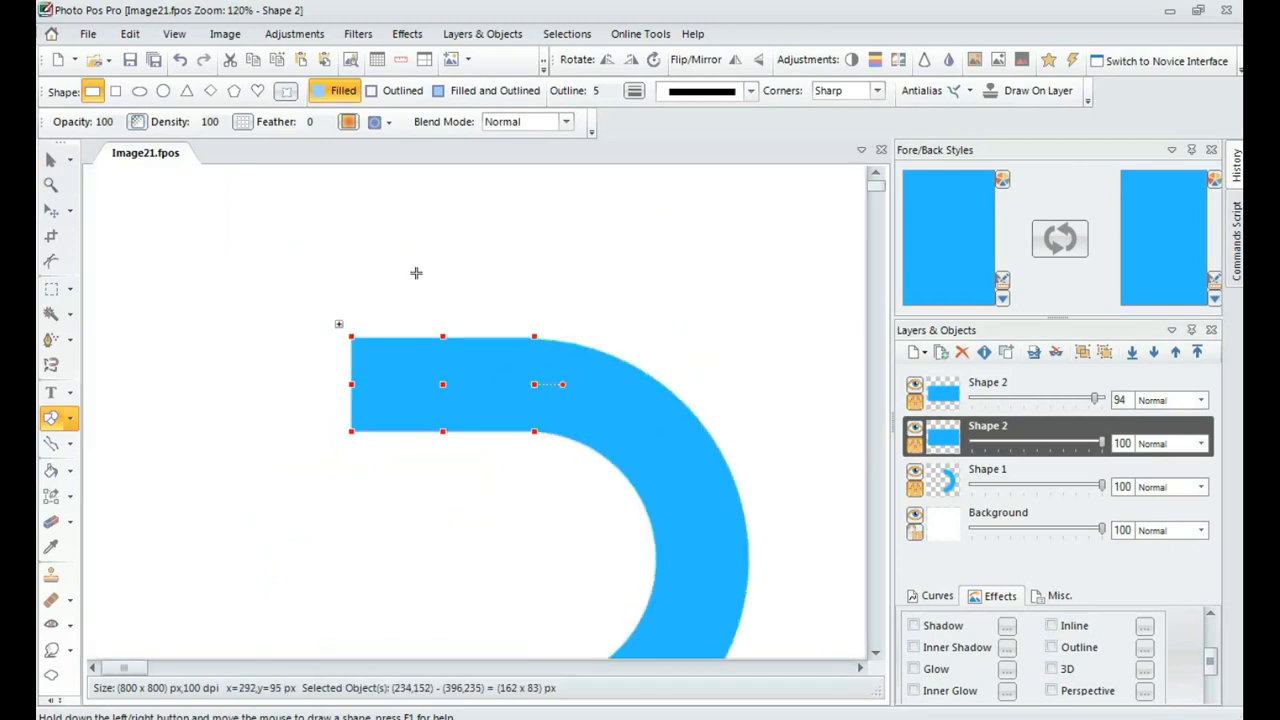
{"action": "left_click_drag", "start_coordinate": [493, 368], "coordinate": [493, 368]}
{"action": "scroll", "coordinate": [495, 375], "scroll_direction": "down", "scroll_amount": 4}
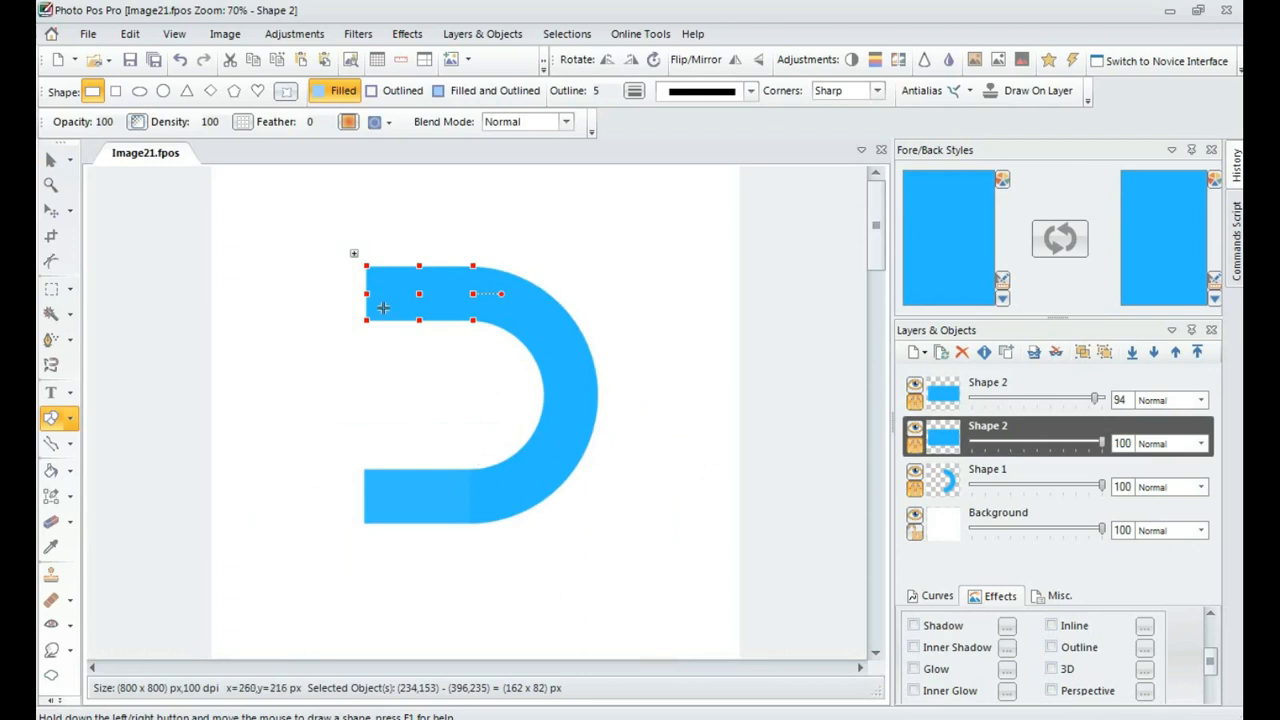
Paste another copy of the rectangle into the current image.
{"action": "right_click", "coordinate": [388, 307]}
{"action": "mouse_move", "coordinate": [640, 428]}
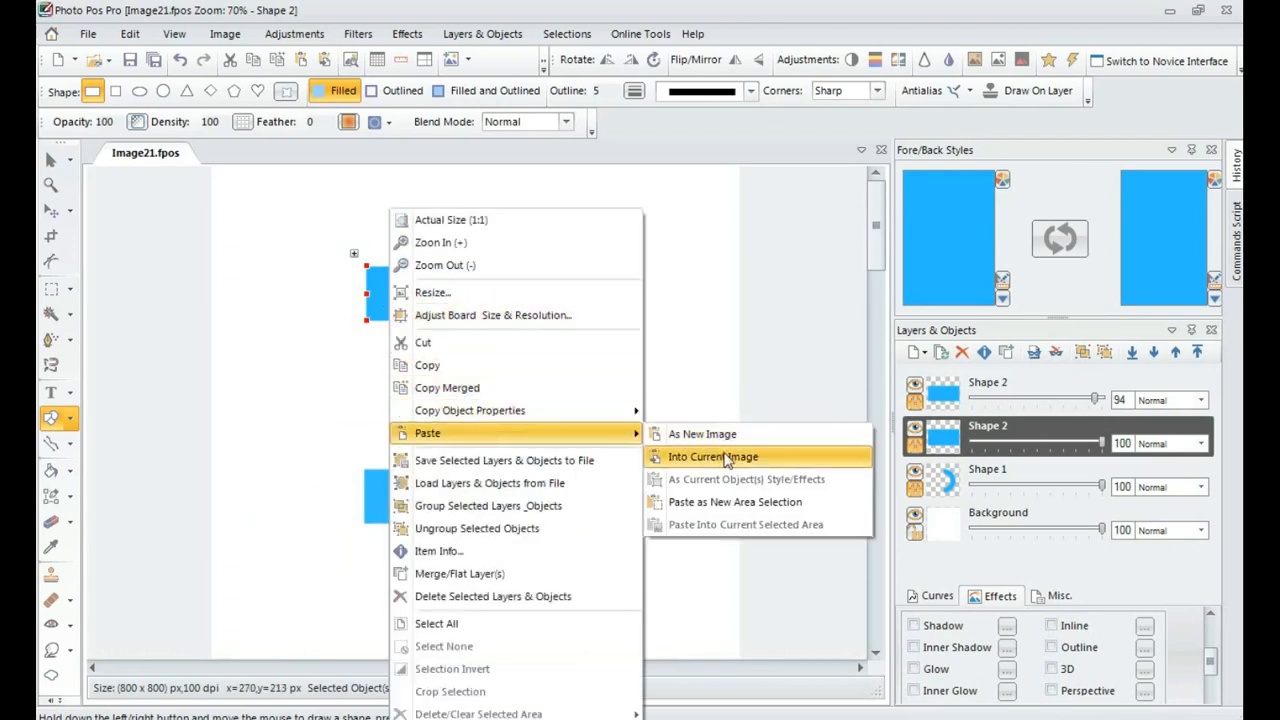
{"action": "left_click", "coordinate": [735, 457]}
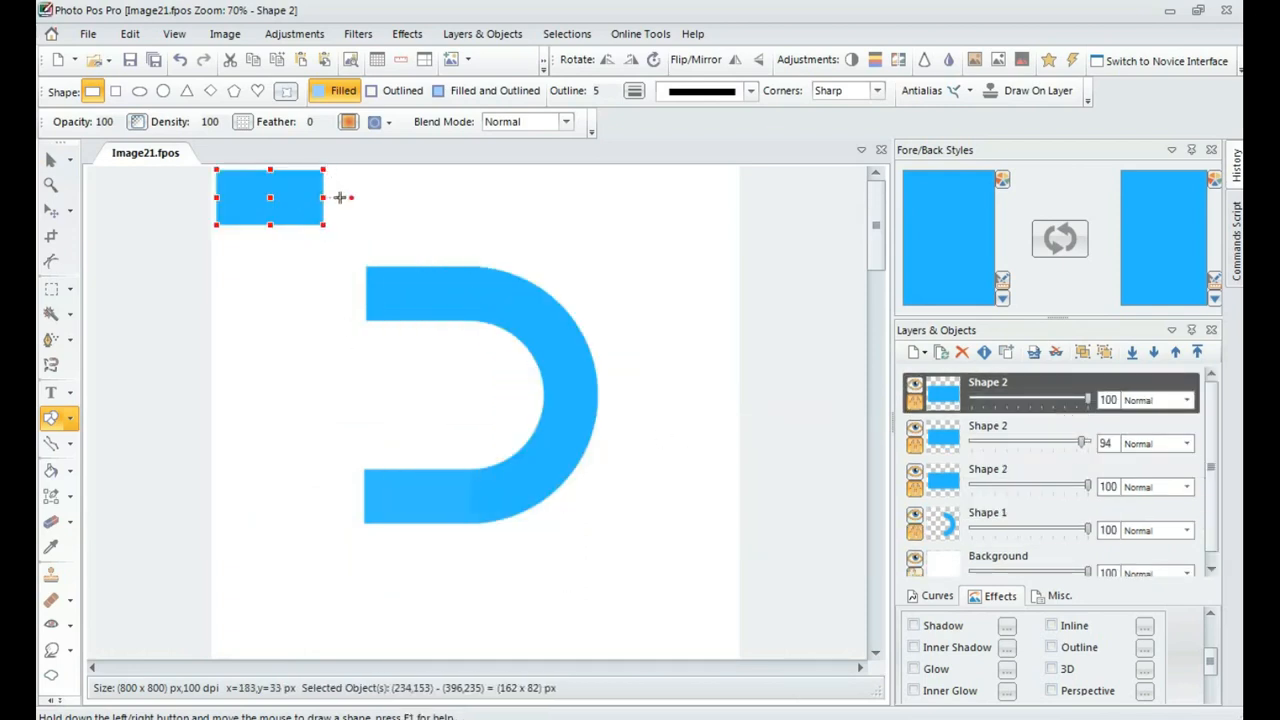
Rotate the new rectangle to 270°, move it left of the curved shape and lengthen it to about 302 × 83 px, undoing any stray shape.
{"action": "left_click_drag", "start_coordinate": [351, 197], "coordinate": [271, 365]}
{"action": "left_click_drag", "start_coordinate": [273, 204], "coordinate": [294, 462]}
{"action": "mouse_move", "coordinate": [294, 418]}
{"action": "left_mouse_down"}
{"action": "mouse_move", "coordinate": [294, 356]}
{"action": "mouse_move", "coordinate": [304, 403]}
{"action": "left_mouse_up"}
{"action": "left_click", "coordinate": [291, 448]}
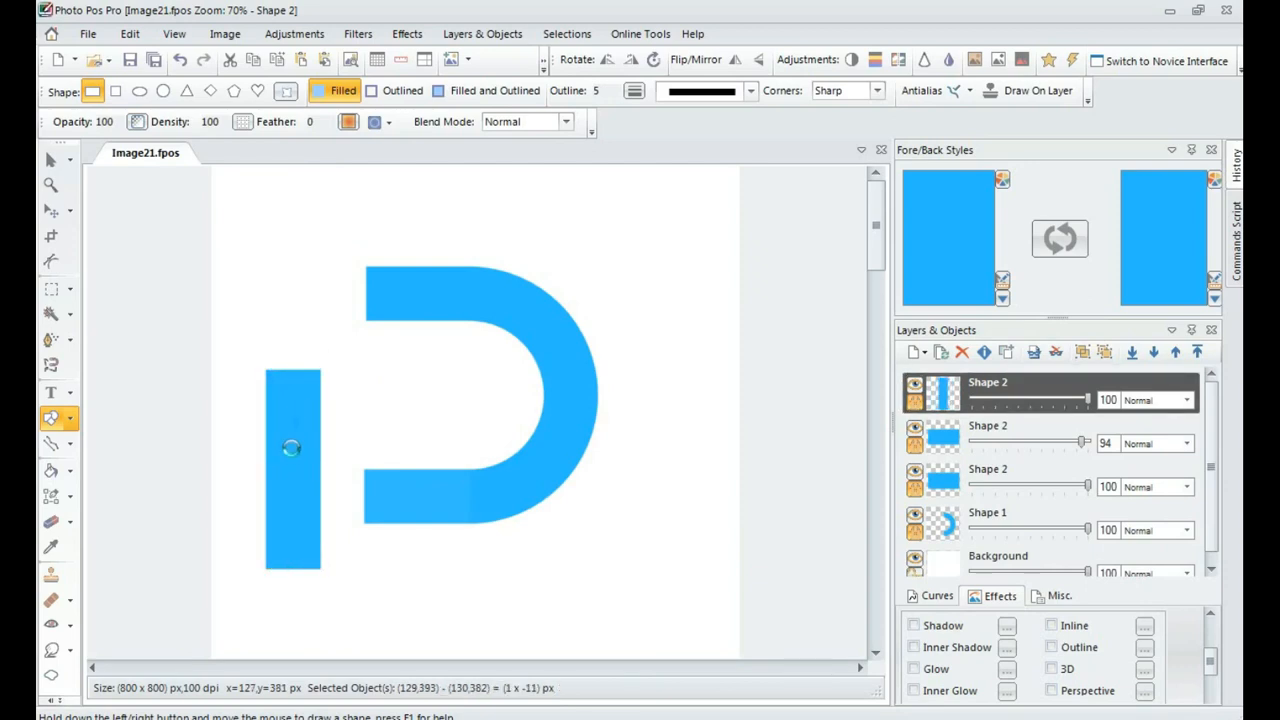
{"action": "key", "text": "ctrl+z"}
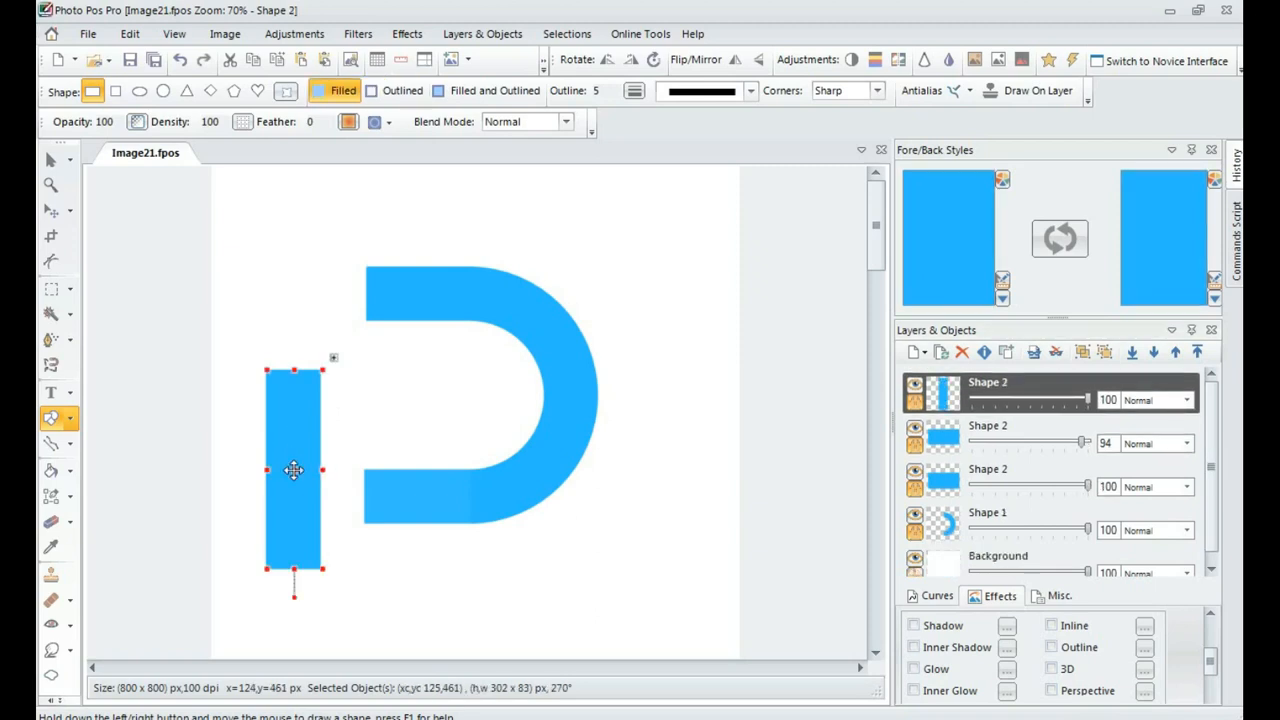
Move the vertical bar up and closer to the curved shape, and shorten the lower rectangle to about 131 × 82 px.
{"action": "left_click_drag", "start_coordinate": [293, 469], "coordinate": [311, 427]}
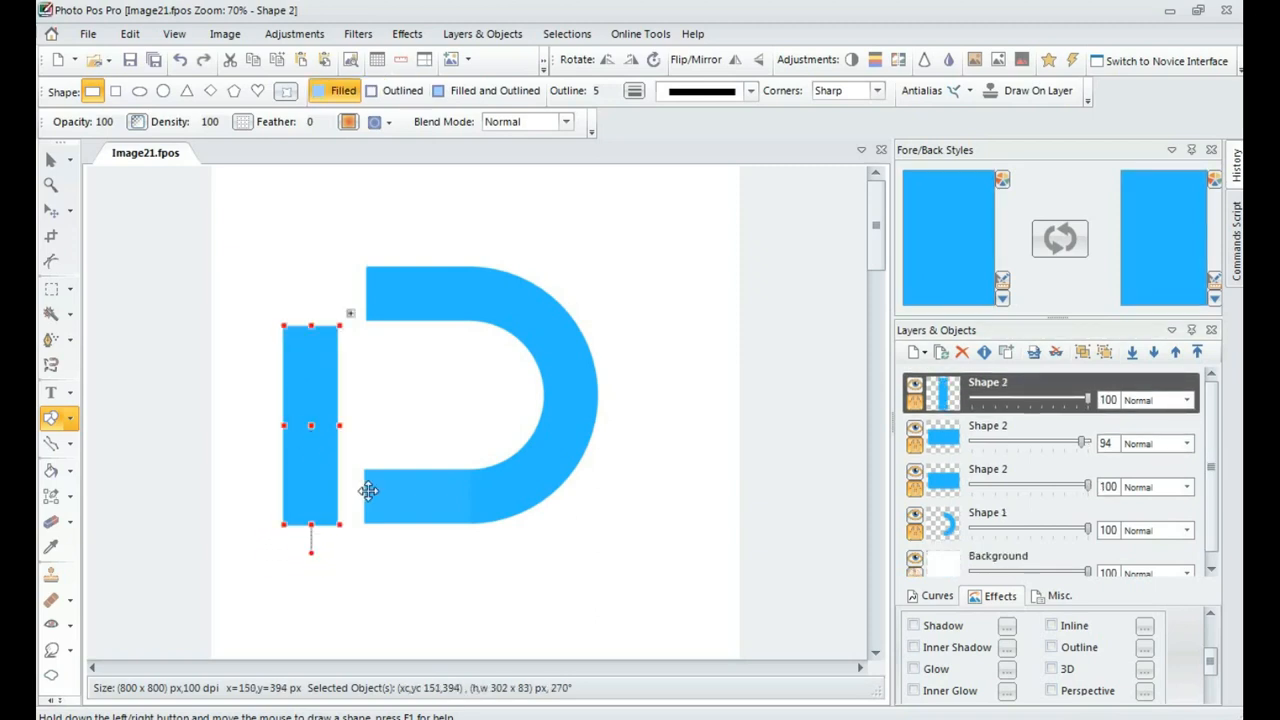
{"action": "left_click", "coordinate": [370, 500]}
{"action": "left_click_drag", "start_coordinate": [364, 495], "coordinate": [387, 494]}
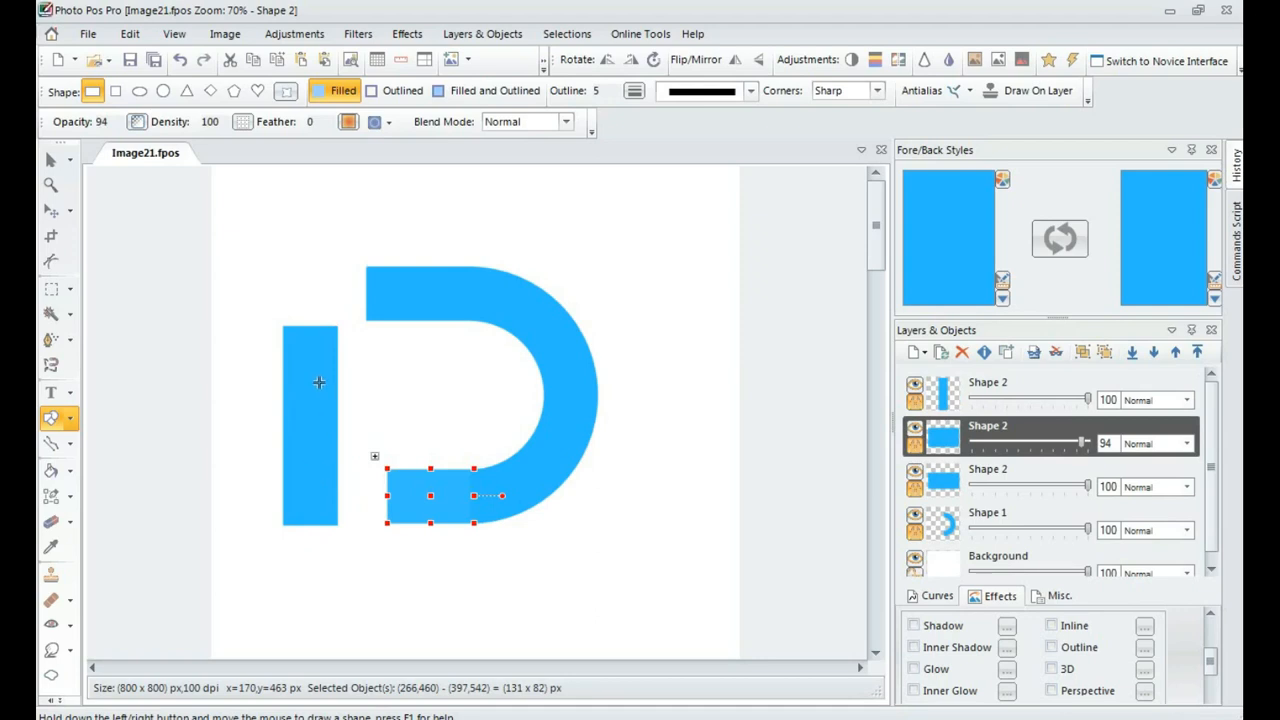
{"action": "left_click", "coordinate": [312, 428]}
{"action": "left_click_drag", "start_coordinate": [312, 428], "coordinate": [313, 430]}
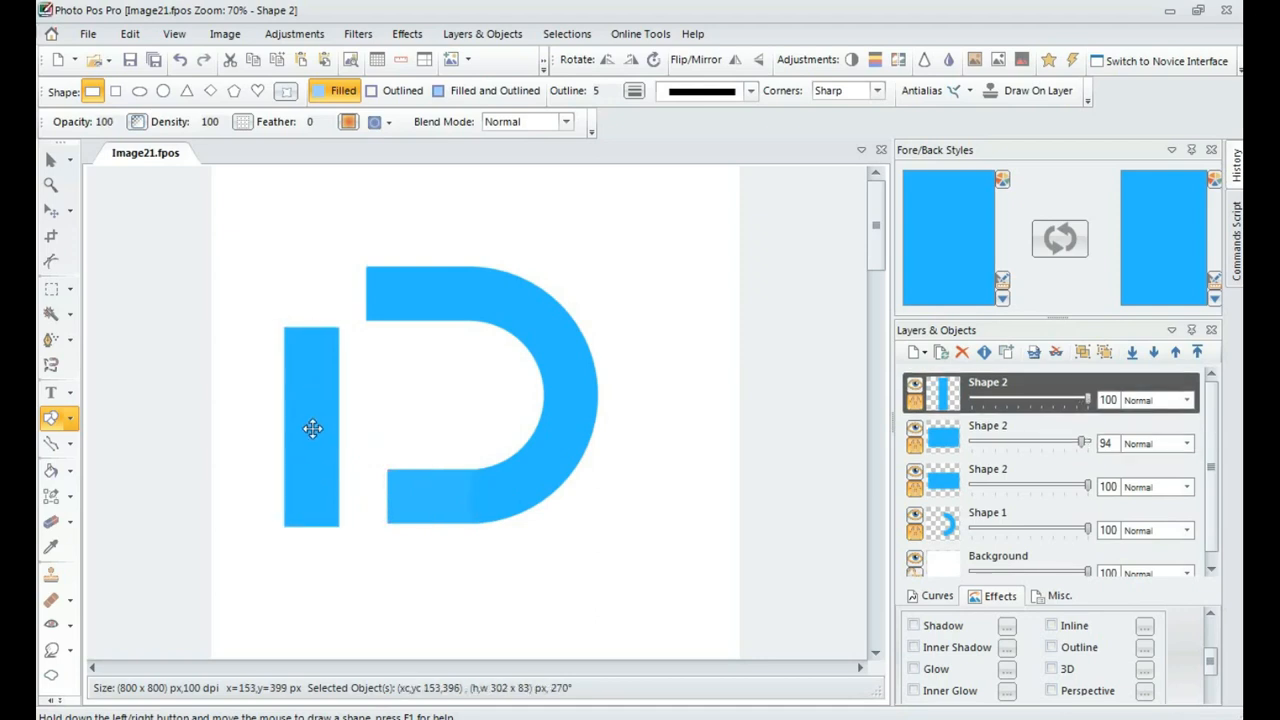
Paste another copy of the rectangle as a square beside the upper arm's left end and align the vertical bar beneath it.
{"action": "right_click", "coordinate": [303, 359]}
{"action": "mouse_move", "coordinate": [470, 431]}
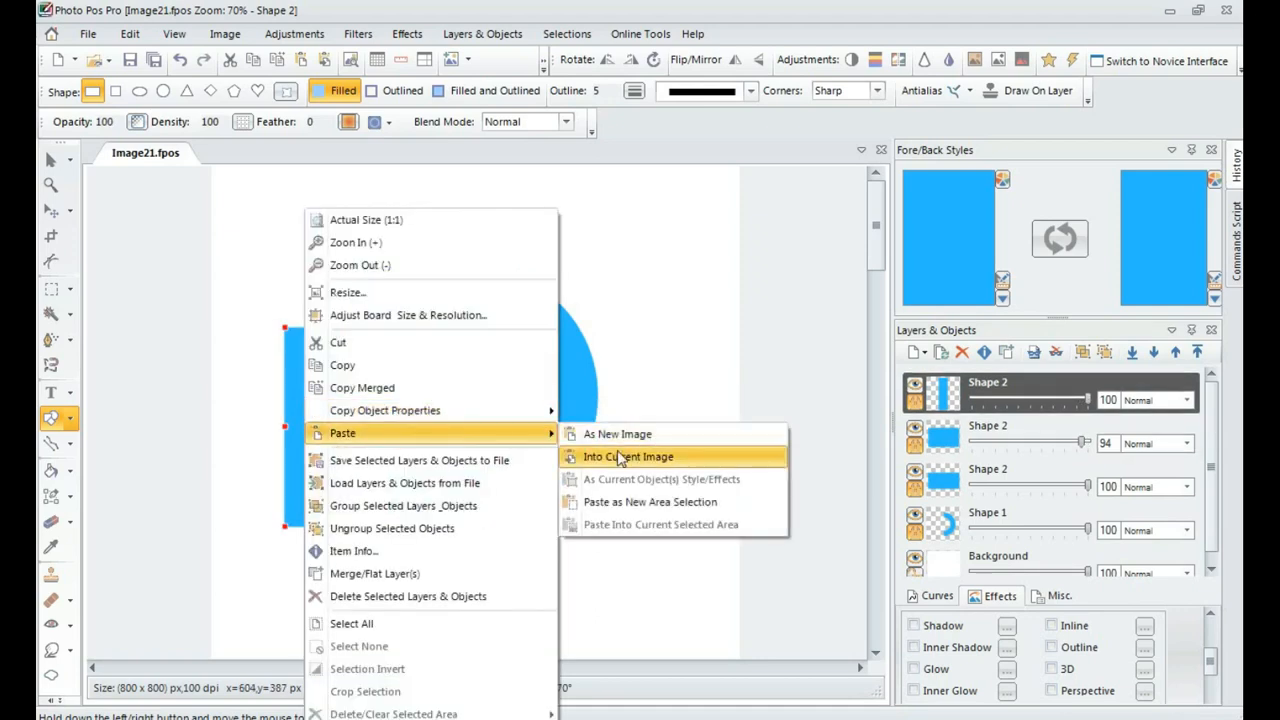
{"action": "left_click", "coordinate": [614, 372]}
{"action": "left_click_drag", "start_coordinate": [218, 199], "coordinate": [327, 293]}
{"action": "left_click", "coordinate": [315, 411]}
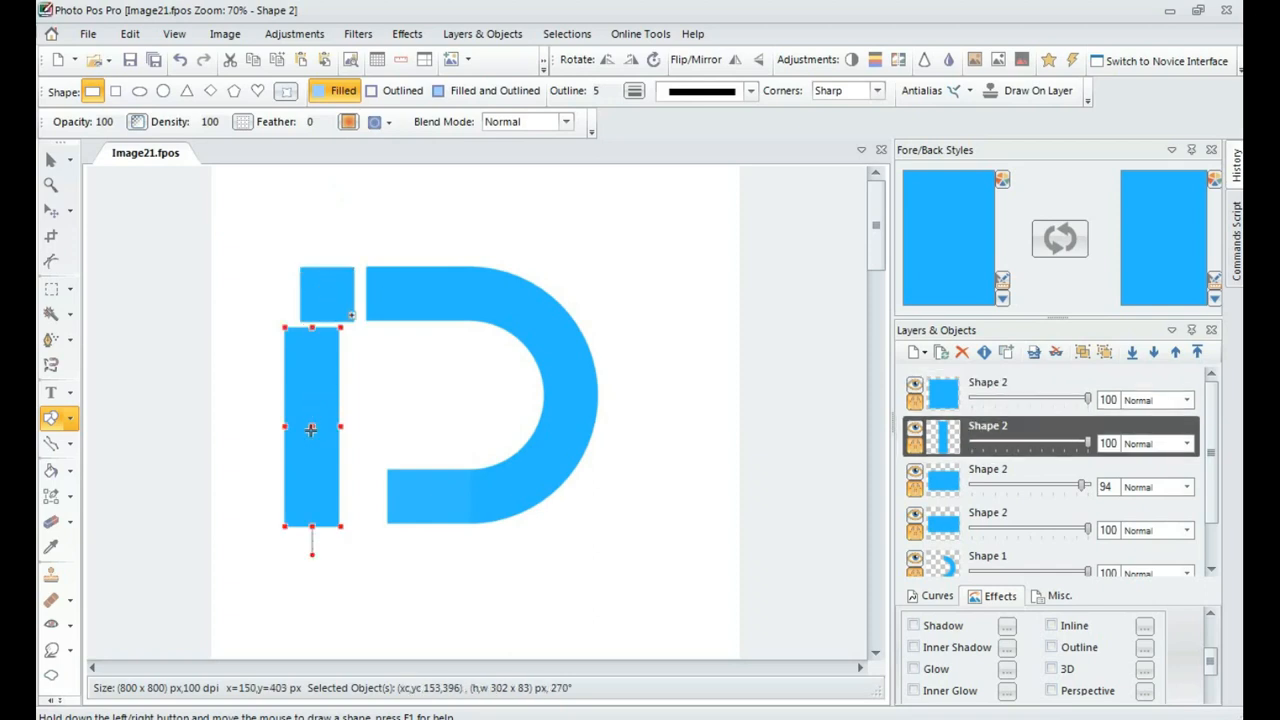
{"action": "left_click_drag", "start_coordinate": [310, 430], "coordinate": [329, 429]}
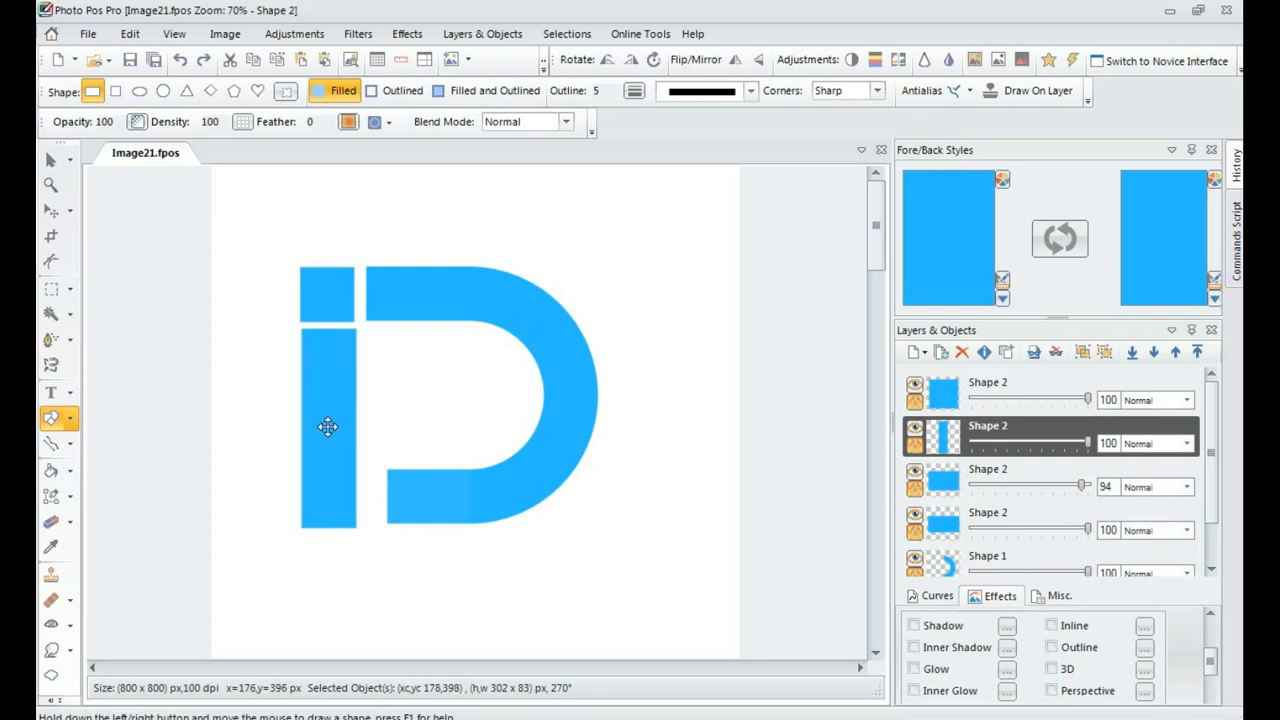
Shorten the lower rectangle to about 101 × 82 px, undoing any change of it to an ellipse.
{"action": "left_click", "coordinate": [395, 496]}
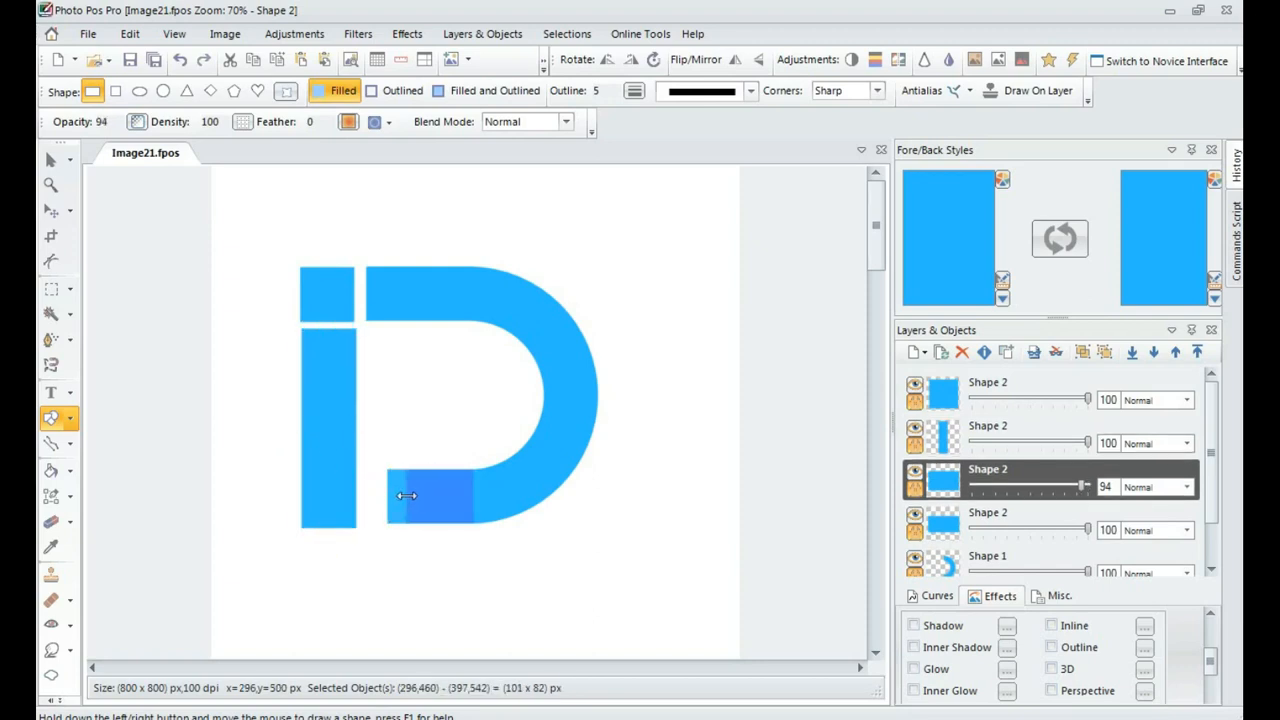
{"action": "left_click_drag", "start_coordinate": [406, 495], "coordinate": [406, 495]}
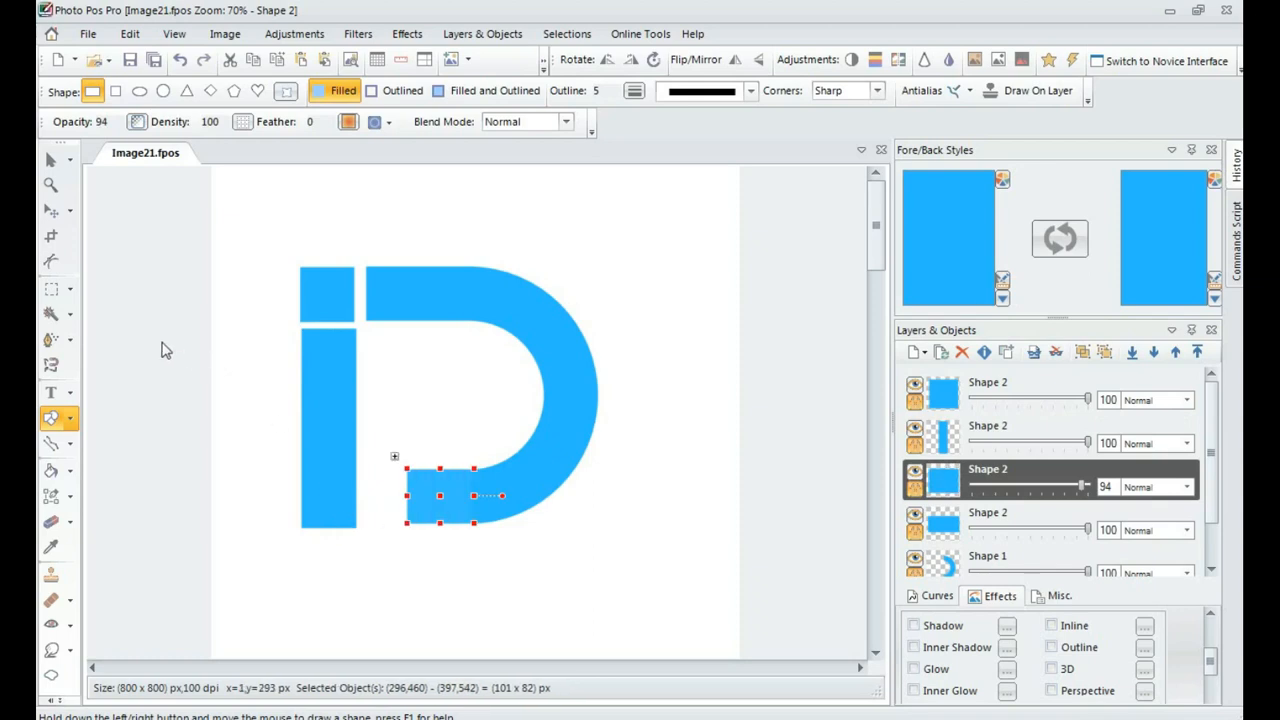
{"action": "left_click", "coordinate": [139, 90]}
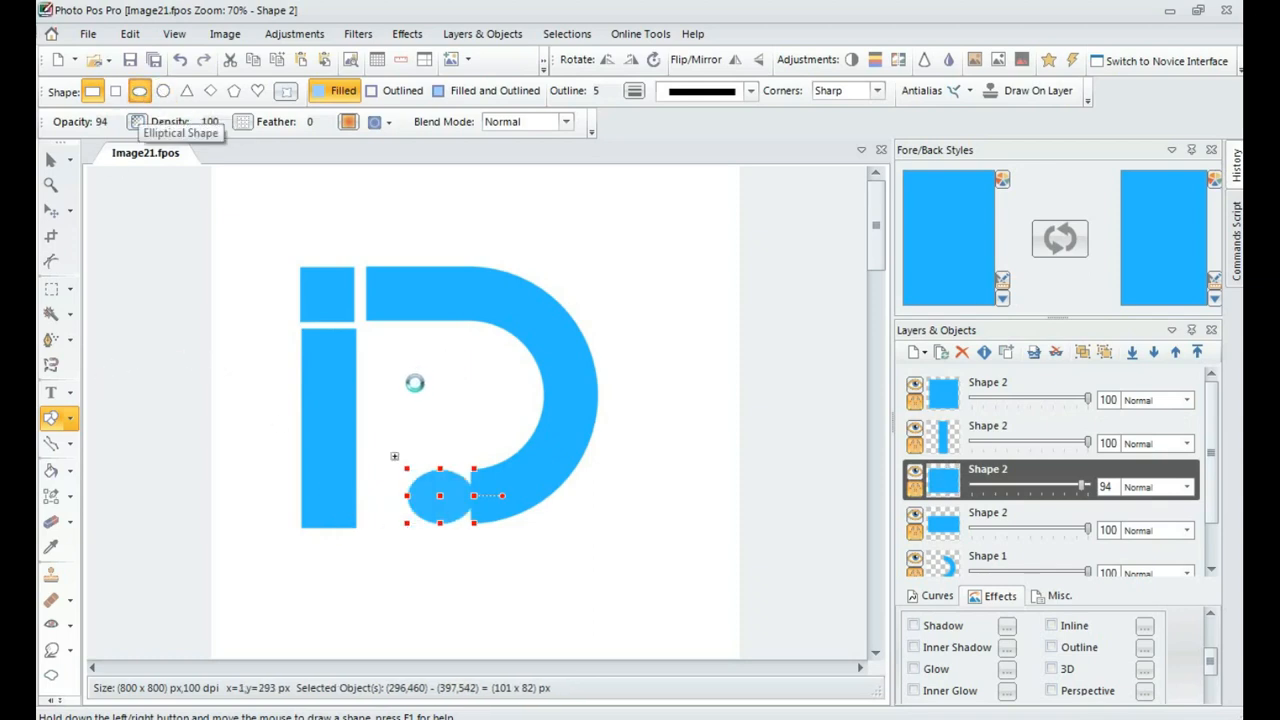
{"action": "key", "text": "ctrl+z"}
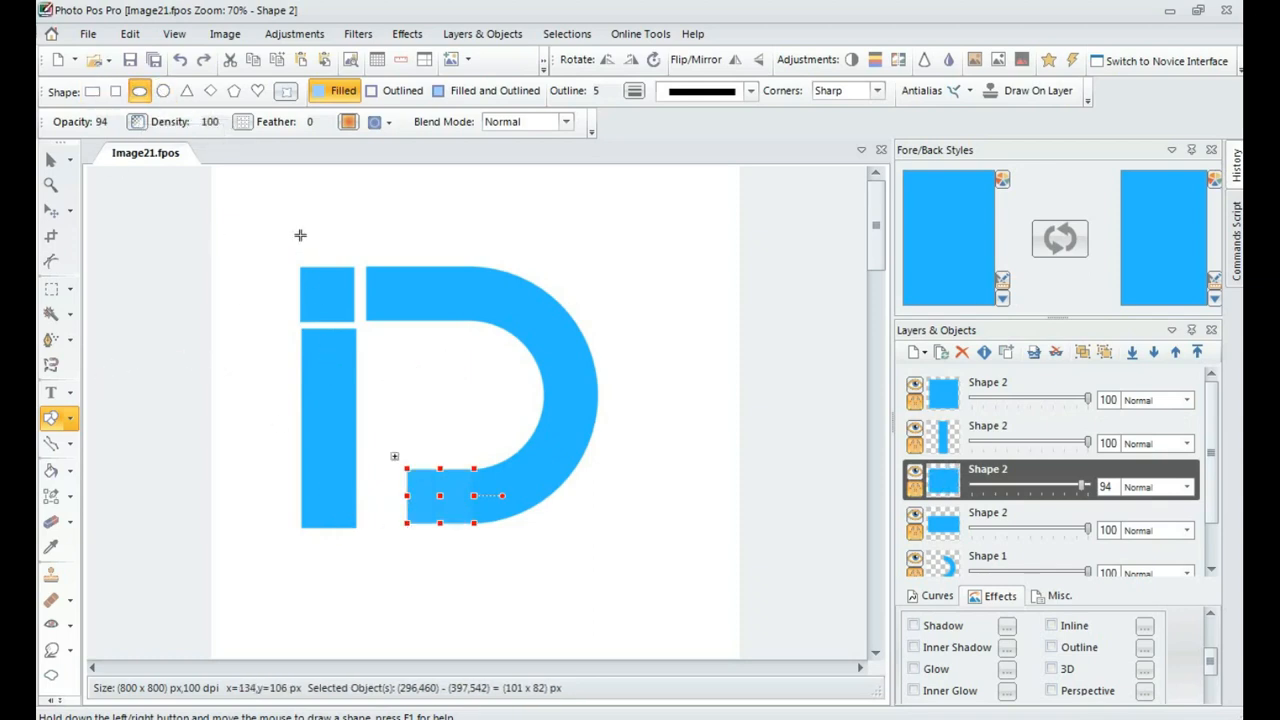
Draw an outlined circle about 123 × 123 px inside the curved shape as a new object.
{"action": "left_click", "coordinate": [51, 236]}
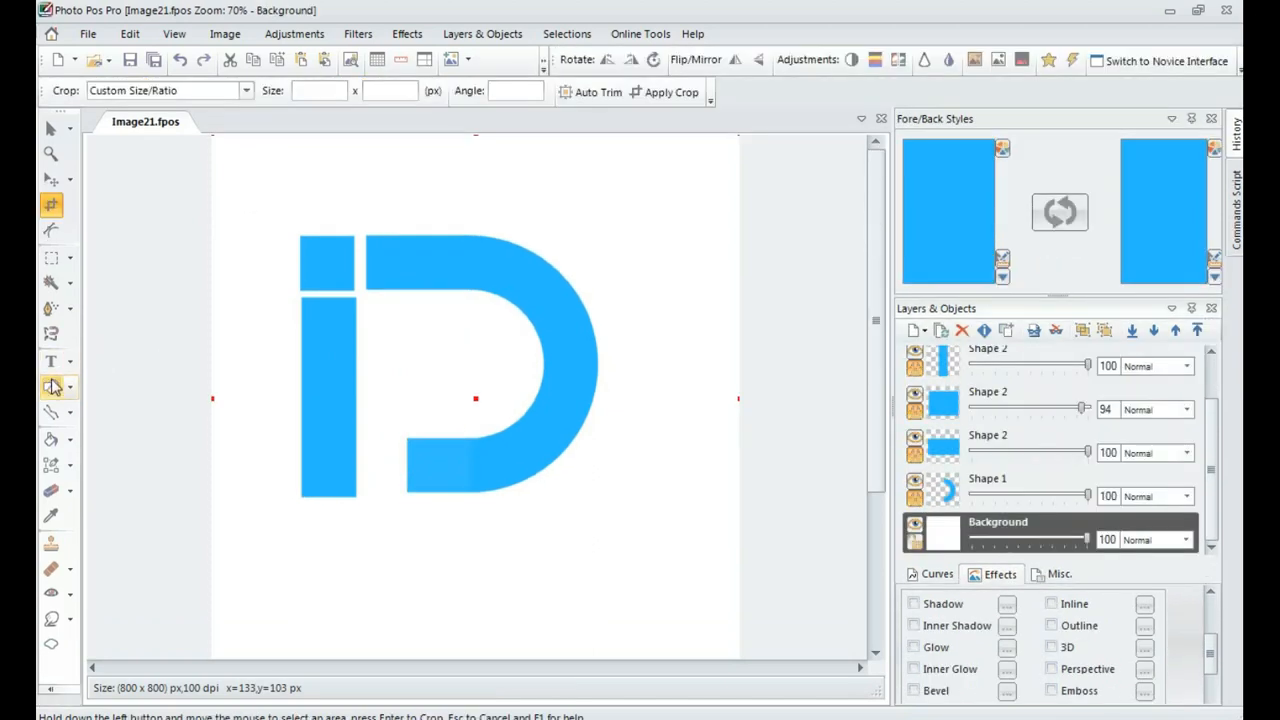
{"action": "left_click", "coordinate": [51, 387]}
{"action": "left_click", "coordinate": [139, 90]}
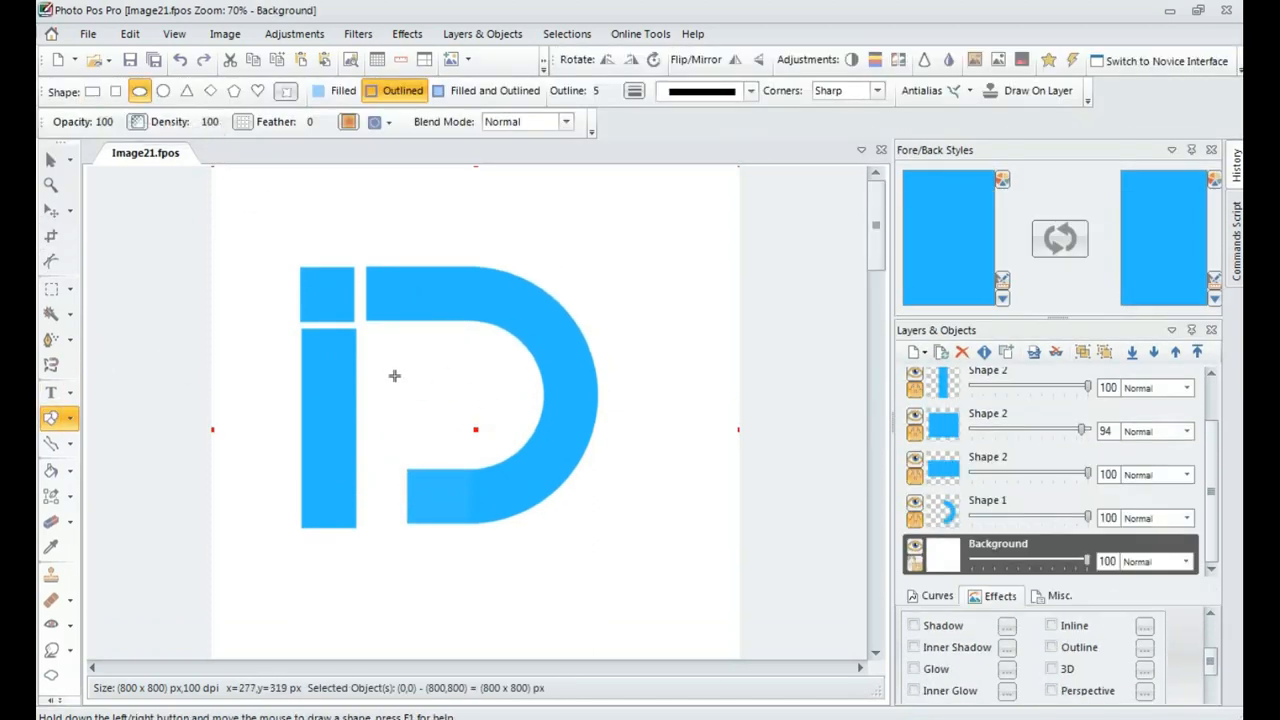
{"action": "left_click", "coordinate": [162, 93]}
{"action": "left_click_drag", "start_coordinate": [385, 366], "coordinate": [471, 439]}
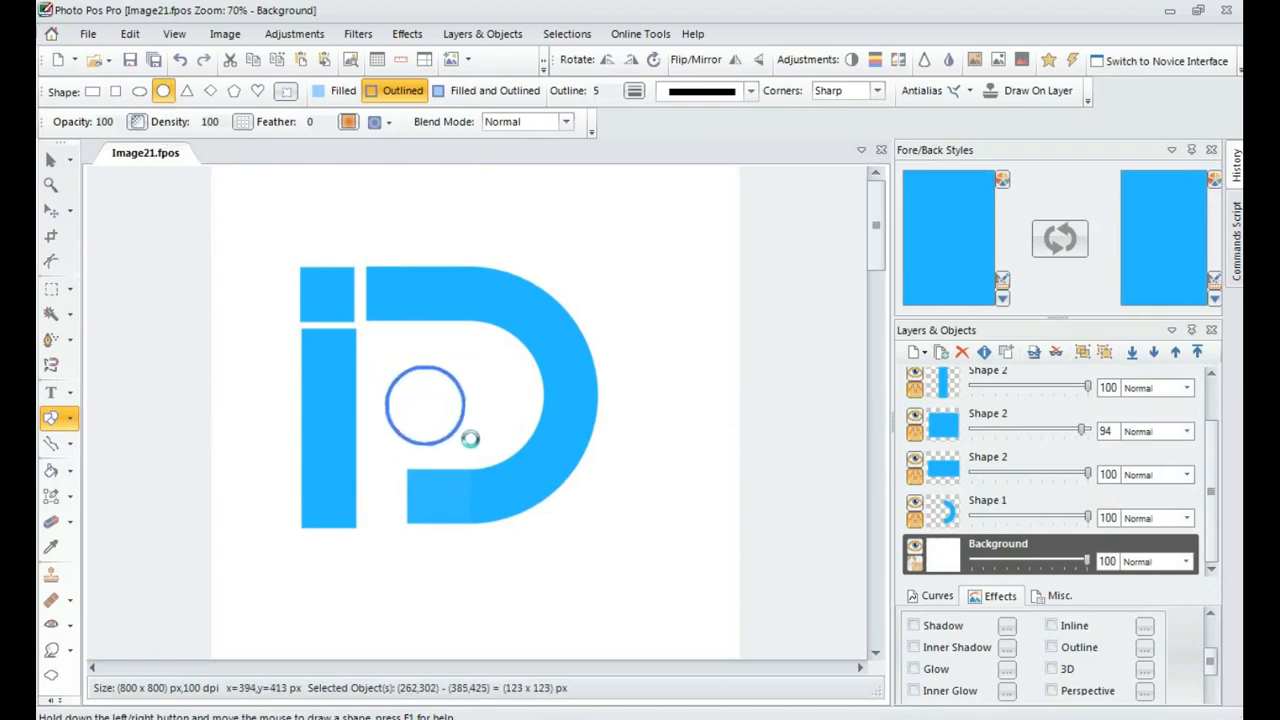
{"action": "left_click", "coordinate": [342, 92]}
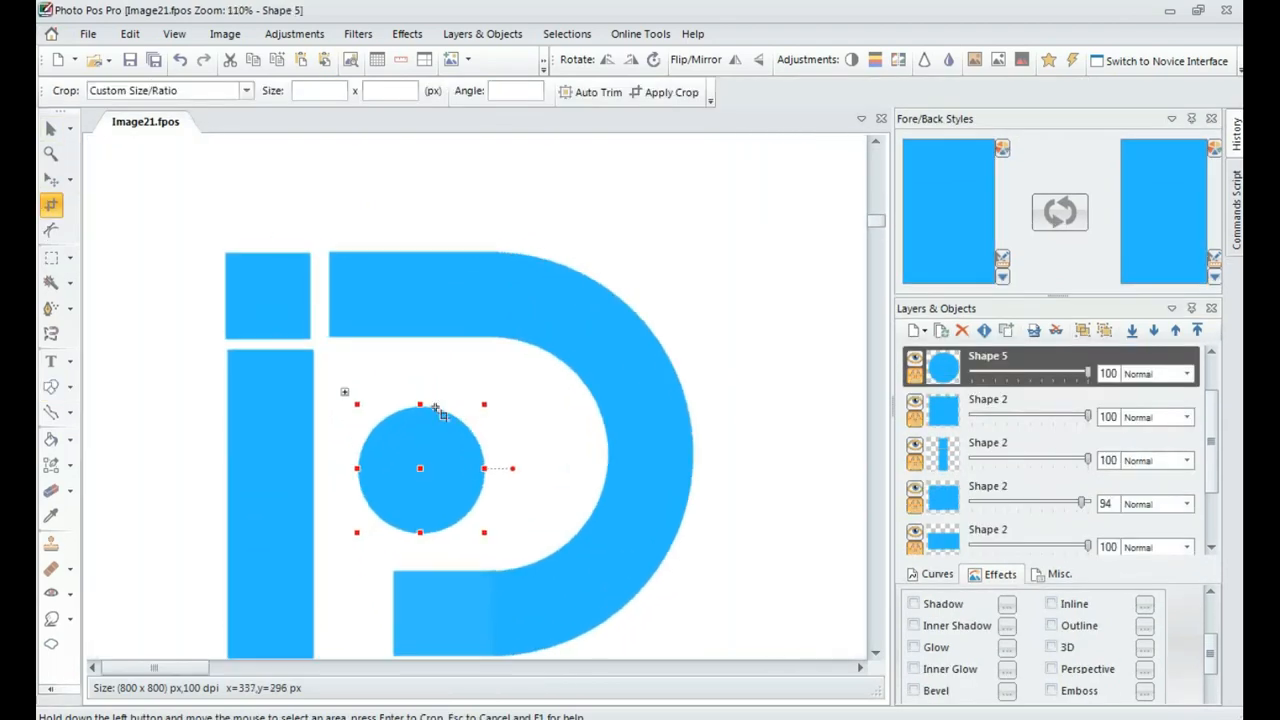
{"action": "left_click_drag", "start_coordinate": [430, 452], "coordinate": [462, 450]}
{"action": "key", "text": "ctrl+z"}
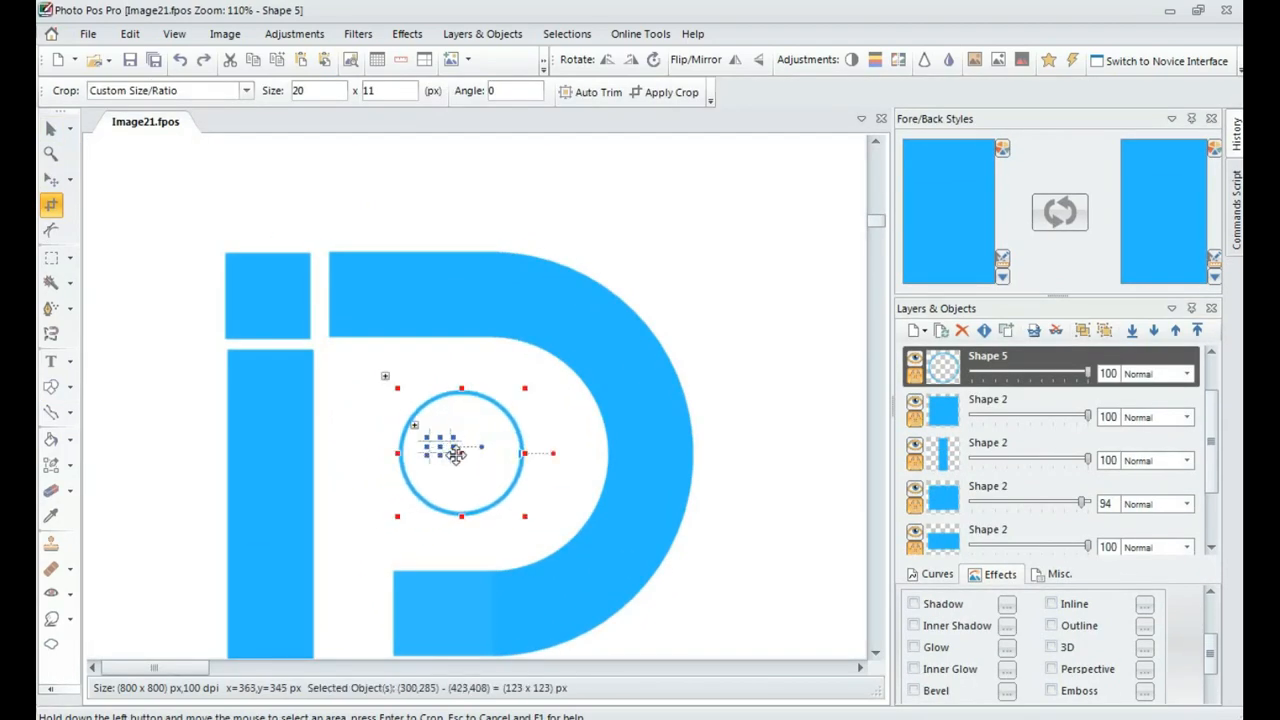
{"action": "key", "text": "ctrl+z"}
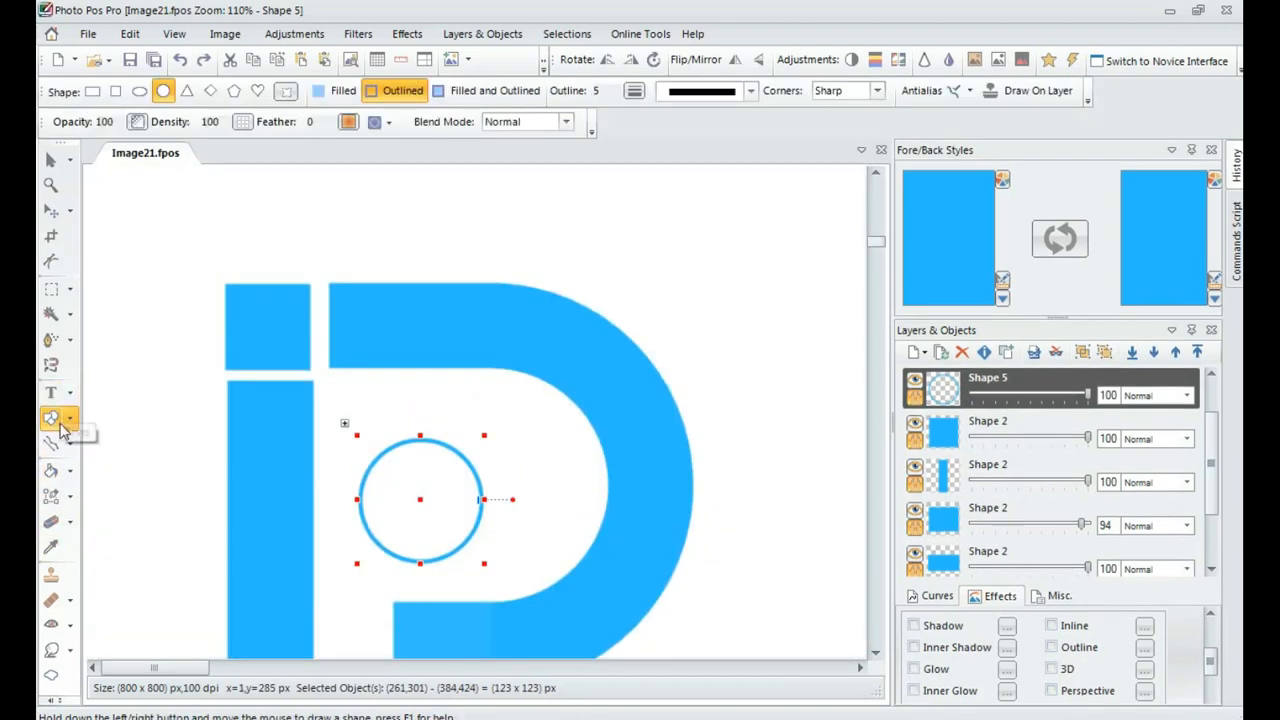
Make the circle filled, centre it inside the curved shape and shrink it to about 103 × 103 px.
{"action": "left_click", "coordinate": [51, 388]}
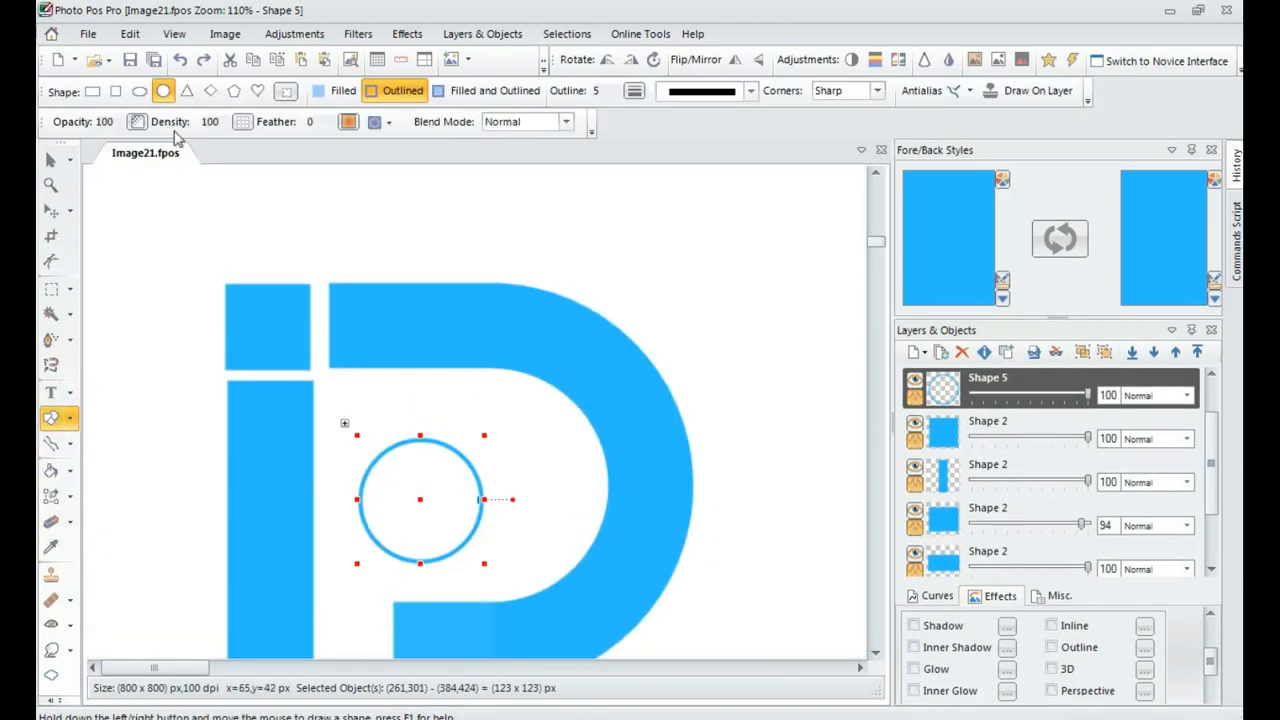
{"action": "left_click", "coordinate": [336, 93]}
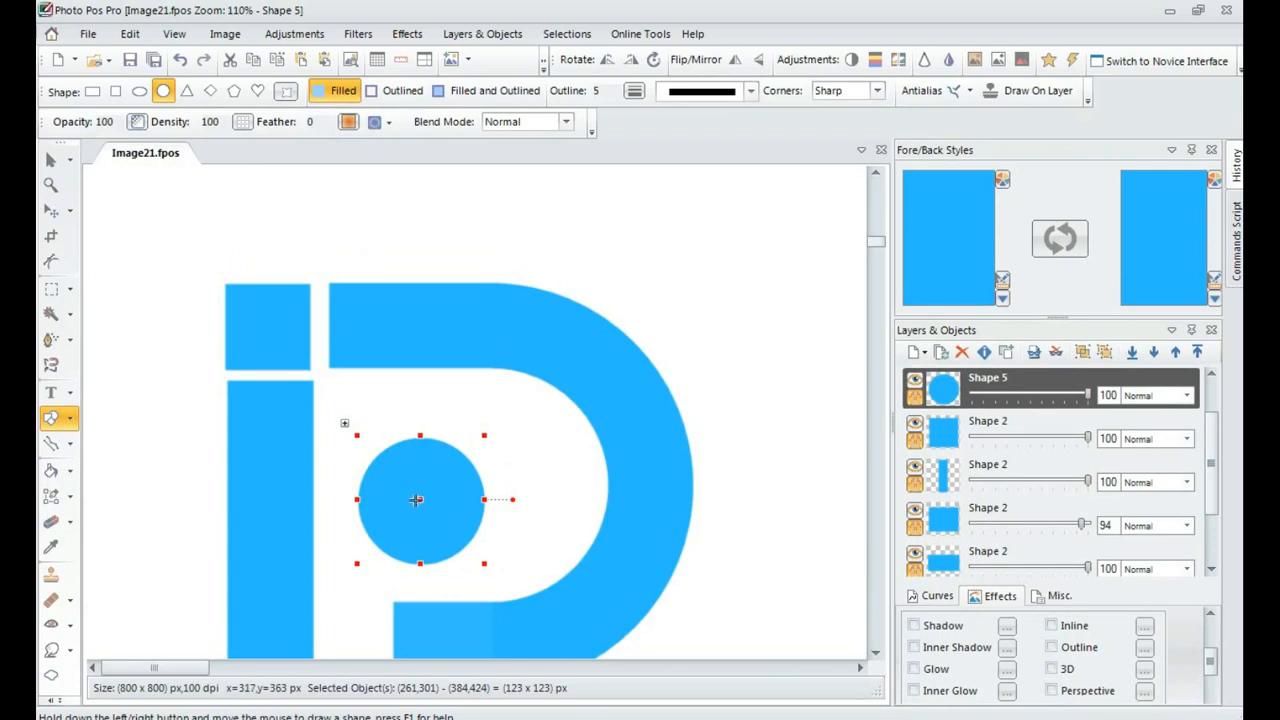
{"action": "left_click_drag", "start_coordinate": [416, 499], "coordinate": [453, 484]}
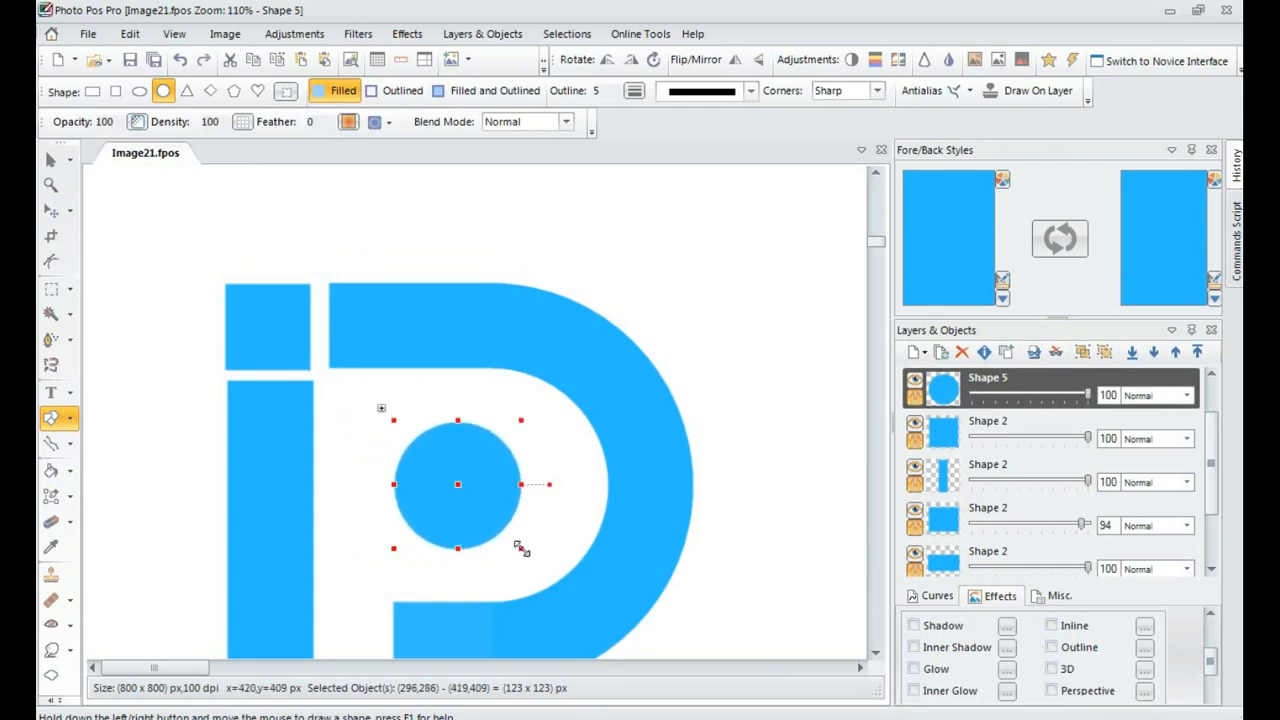
{"action": "left_click_drag", "start_coordinate": [521, 548], "coordinate": [509, 538]}
{"action": "left_click_drag", "start_coordinate": [457, 477], "coordinate": [463, 487]}
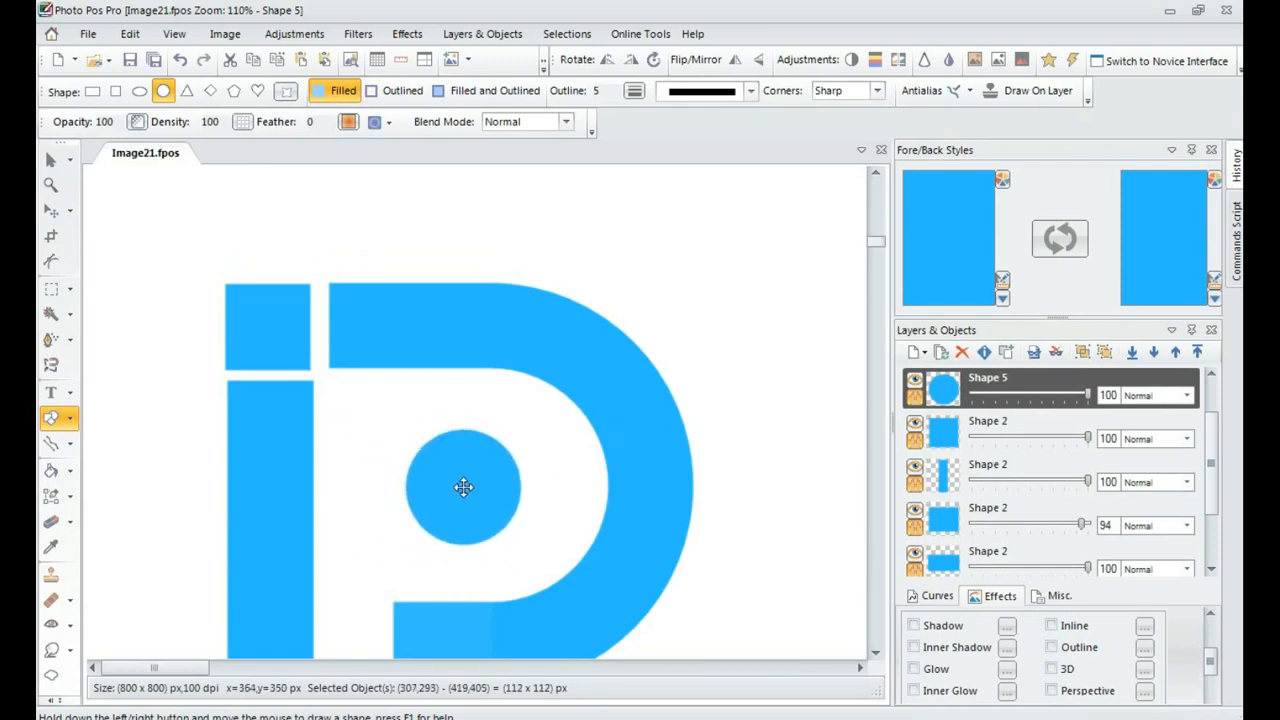
{"action": "left_click_drag", "start_coordinate": [409, 545], "coordinate": [415, 537]}
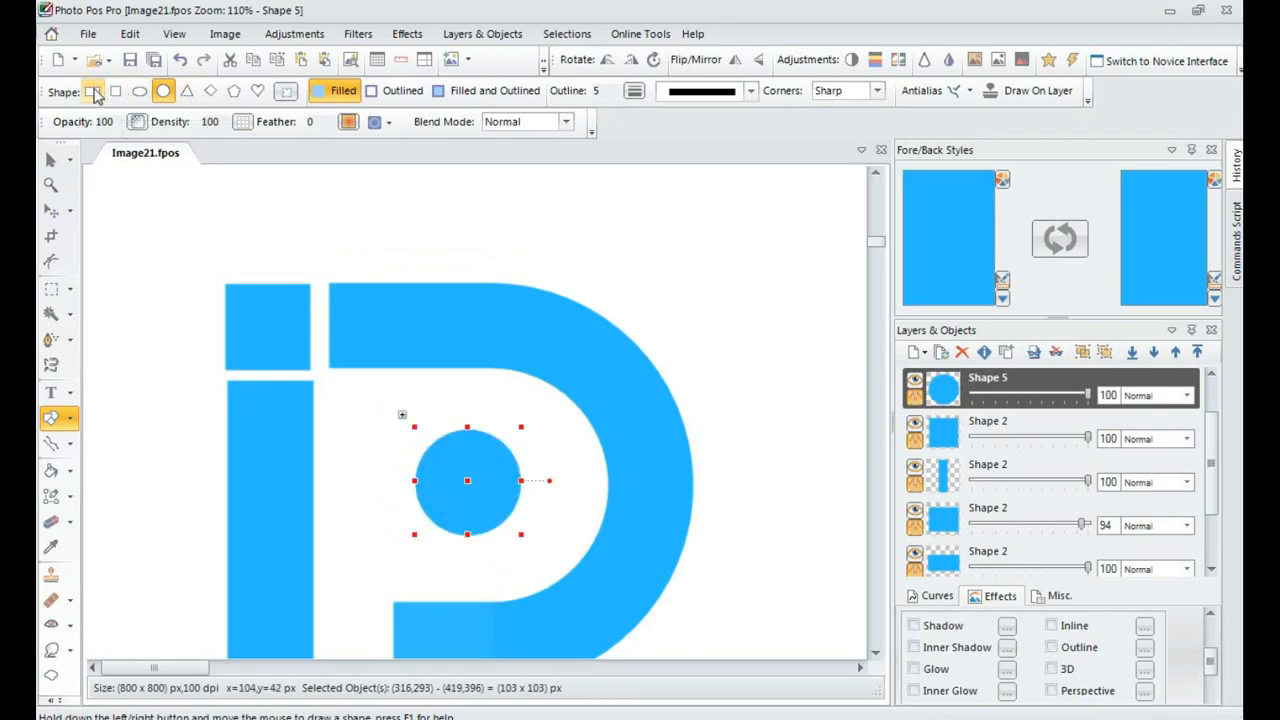
Draw a filled rectangle about 77 × 105 px extending left from the circle's centre, undoing any change of the circle itself.
{"action": "left_click", "coordinate": [94, 94]}
{"action": "key", "text": "ctrl+z"}
{"action": "left_click", "coordinate": [53, 211]}
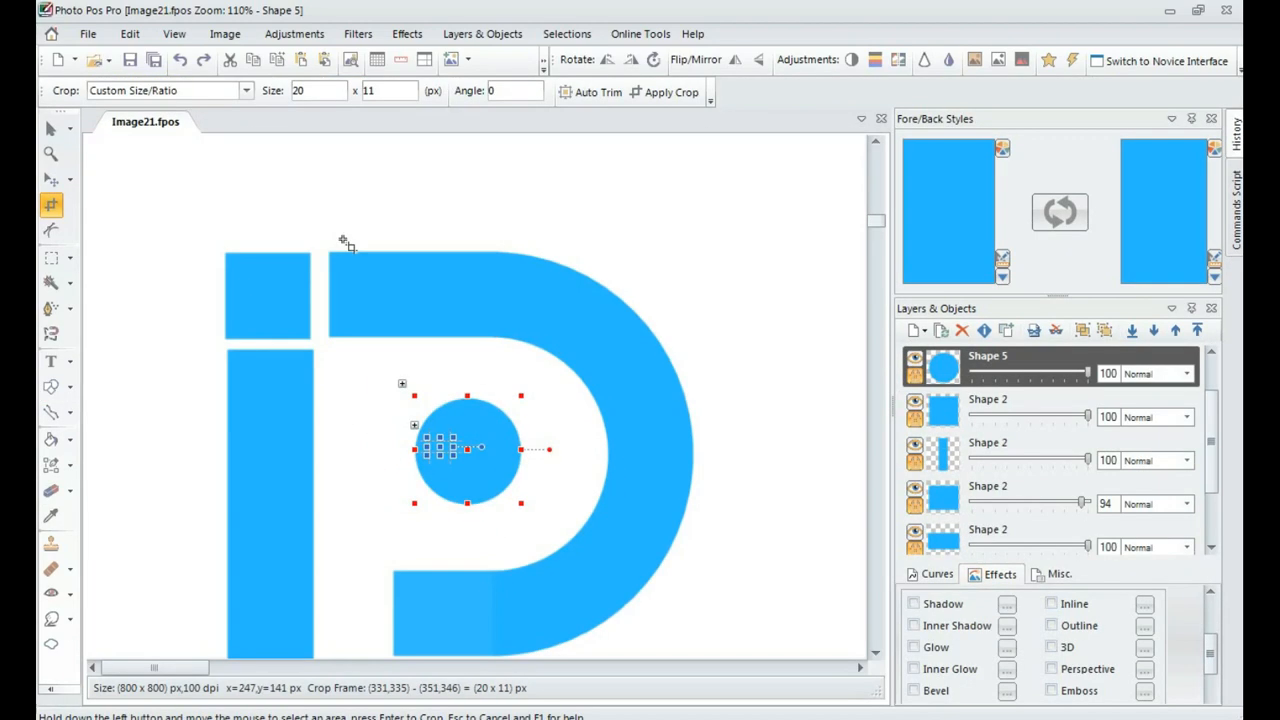
{"action": "left_click", "coordinate": [345, 244]}
{"action": "left_click", "coordinate": [50, 180]}
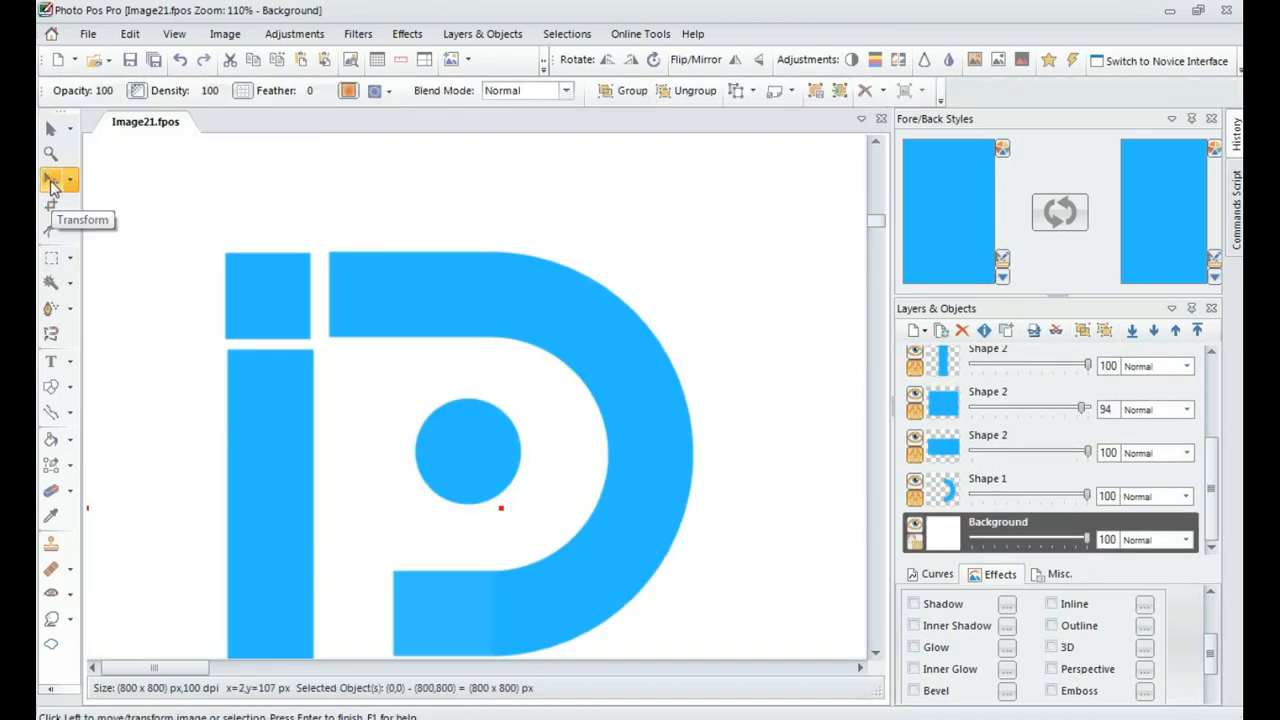
{"action": "left_click", "coordinate": [51, 386]}
{"action": "left_click", "coordinate": [117, 91]}
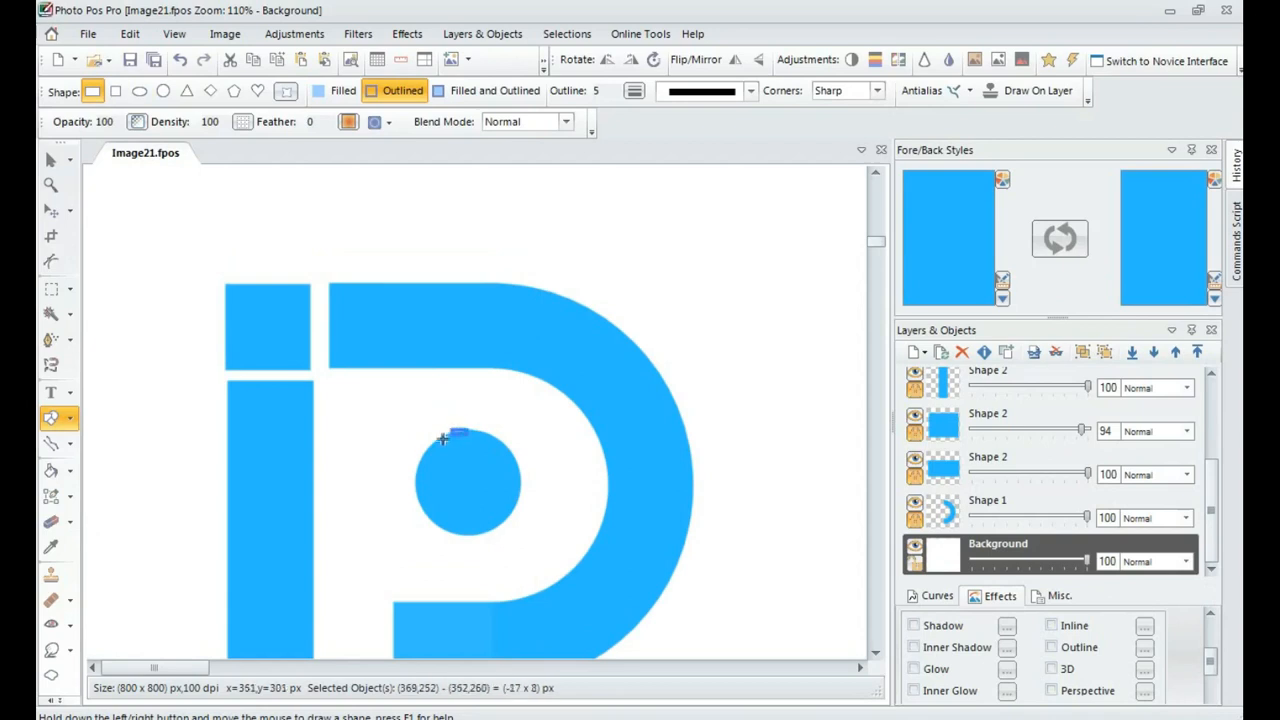
{"action": "left_click_drag", "start_coordinate": [468, 430], "coordinate": [388, 537]}
{"action": "left_click", "coordinate": [343, 90]}
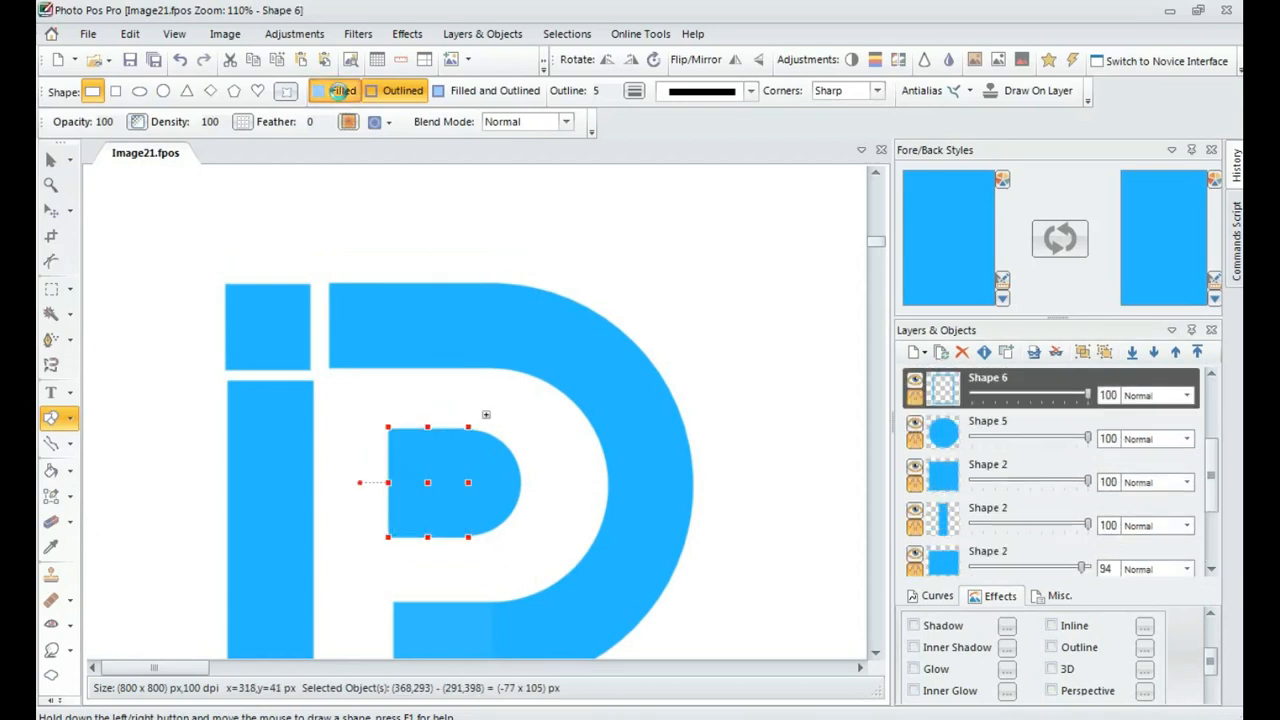
Trim the inner rectangle's height to about 102 px so its upper and lower edges match the circle.
{"action": "scroll", "coordinate": [437, 513], "scroll_direction": "up", "scroll_amount": 3}
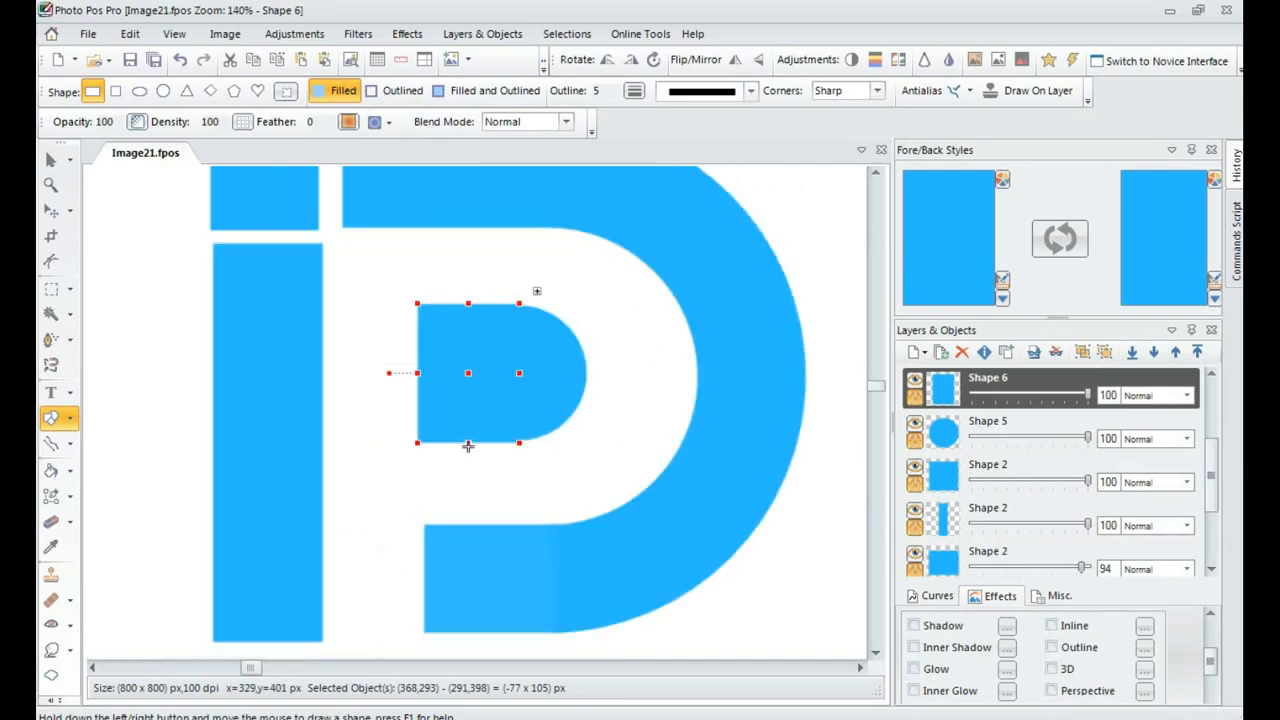
{"action": "left_click_drag", "start_coordinate": [468, 446], "coordinate": [469, 444]}
{"action": "left_click_drag", "start_coordinate": [470, 442], "coordinate": [470, 440]}
{"action": "left_click_drag", "start_coordinate": [470, 305], "coordinate": [470, 310]}
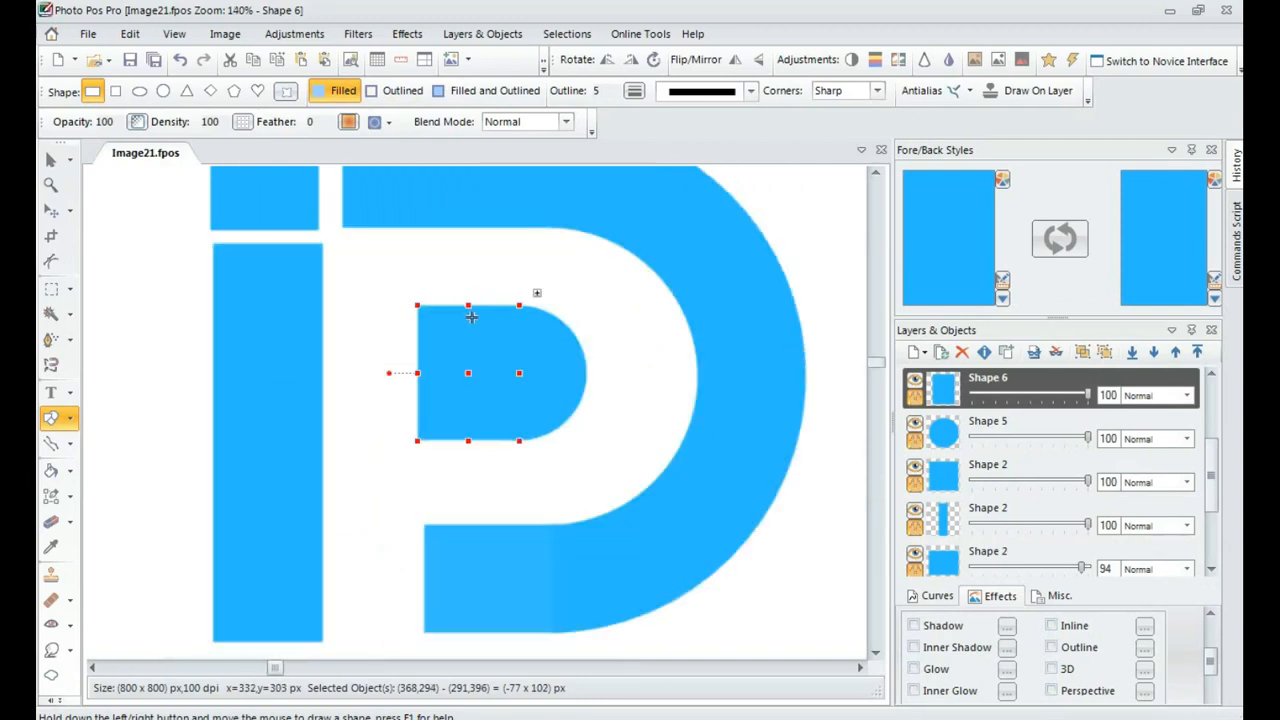
{"action": "scroll", "coordinate": [471, 314], "scroll_direction": "up", "scroll_amount": 2}
{"action": "scroll", "coordinate": [473, 340], "scroll_direction": "down", "scroll_amount": 5}
{"action": "scroll", "coordinate": [478, 409], "scroll_direction": "down", "scroll_amount": 2}
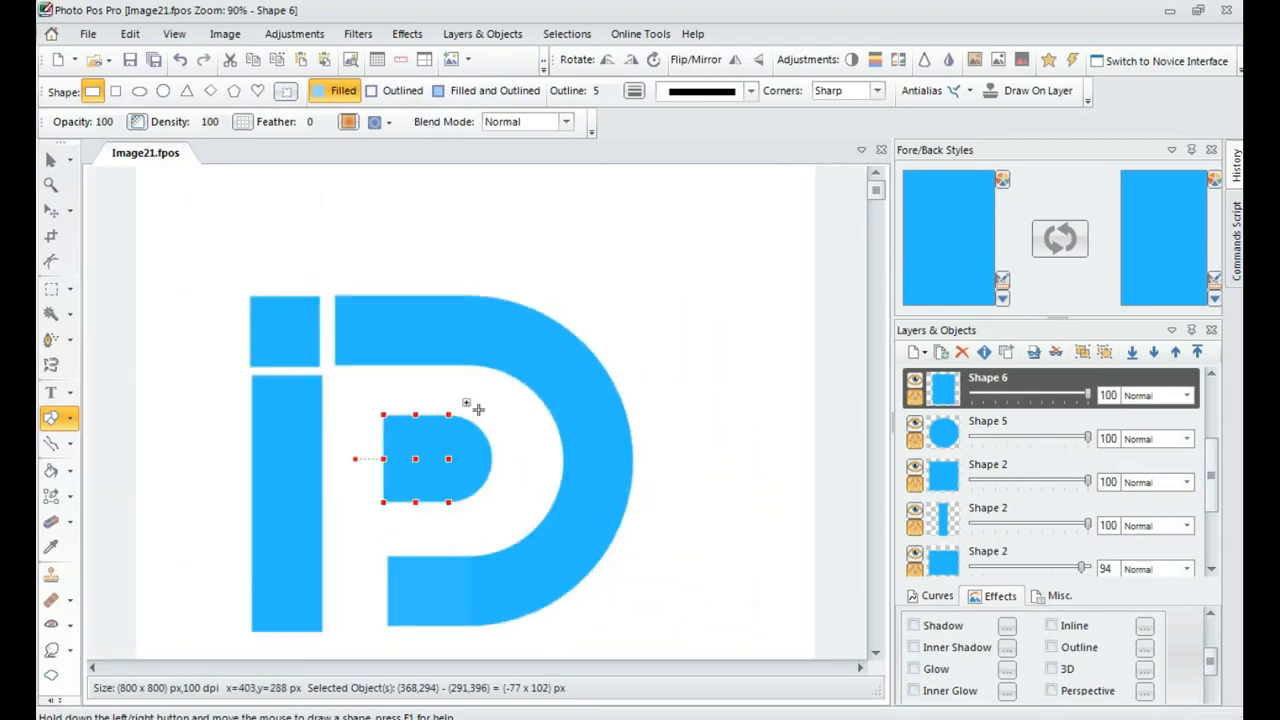
Widen the gap between the square and the vertical bar by shortening them to about 82 × 77 px and 290 × 83 px.
{"action": "left_click", "coordinate": [51, 210]}
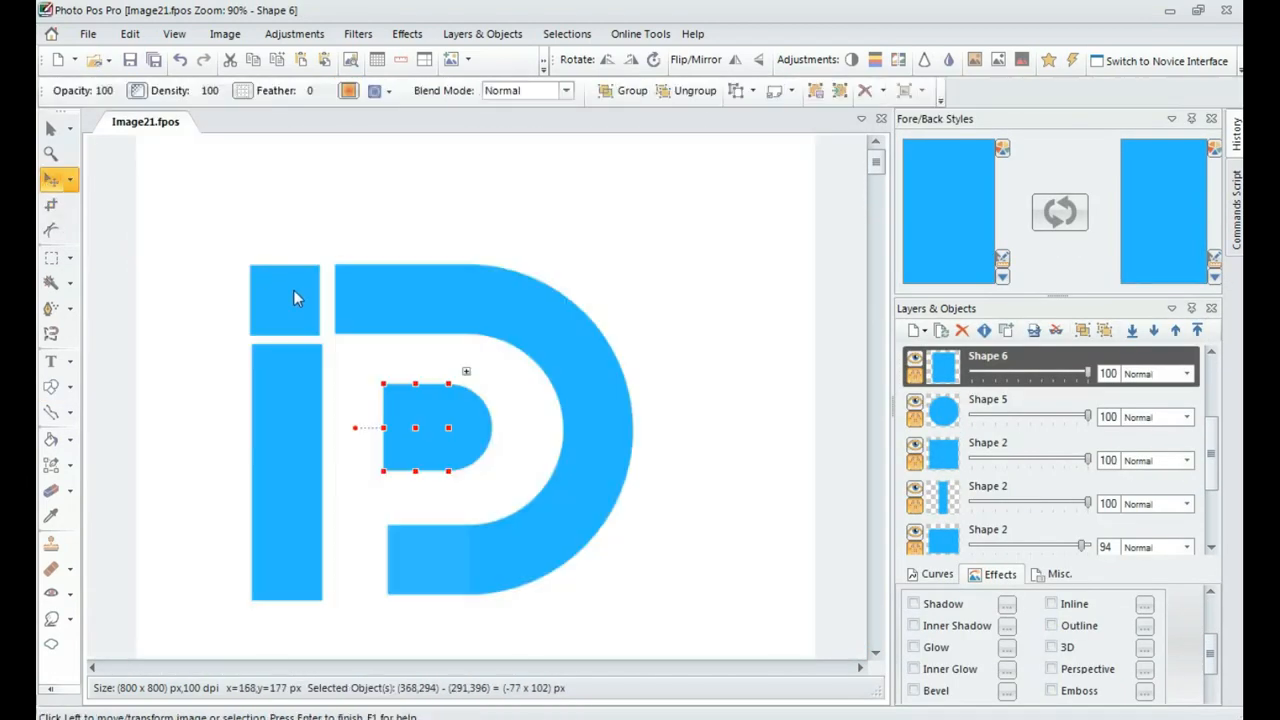
{"action": "left_click", "coordinate": [293, 298]}
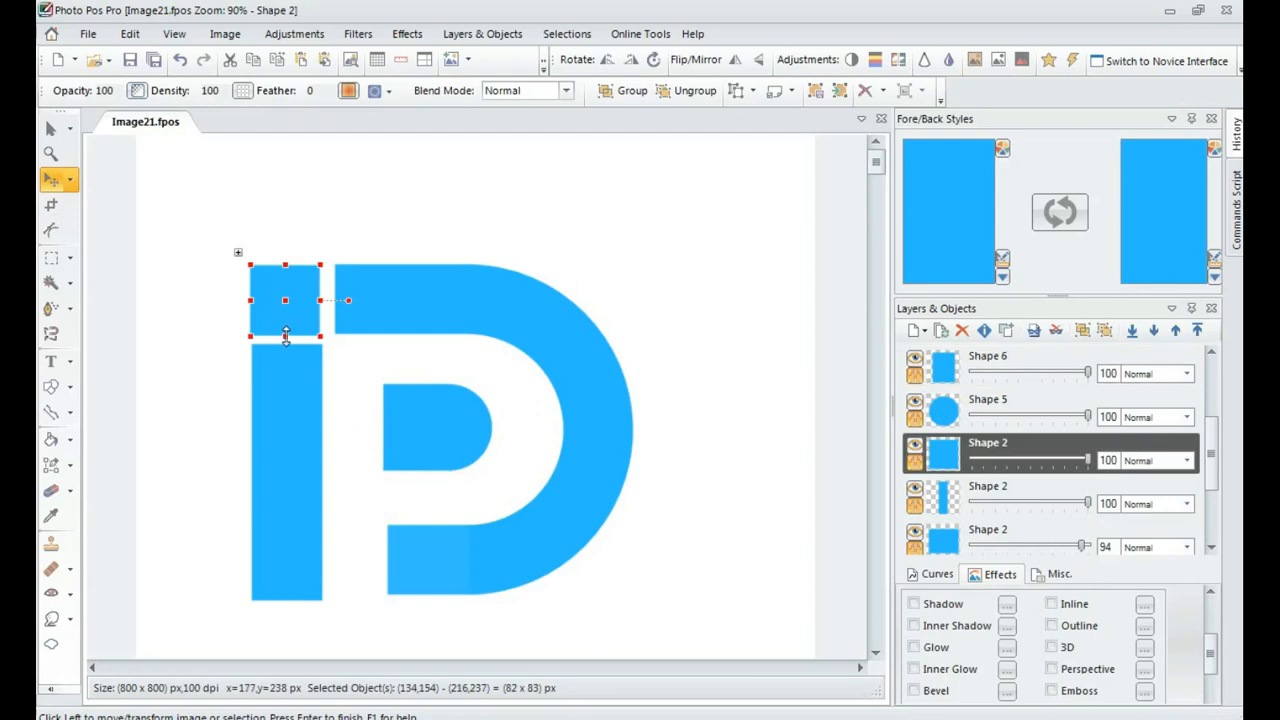
{"action": "left_click", "coordinate": [286, 350]}
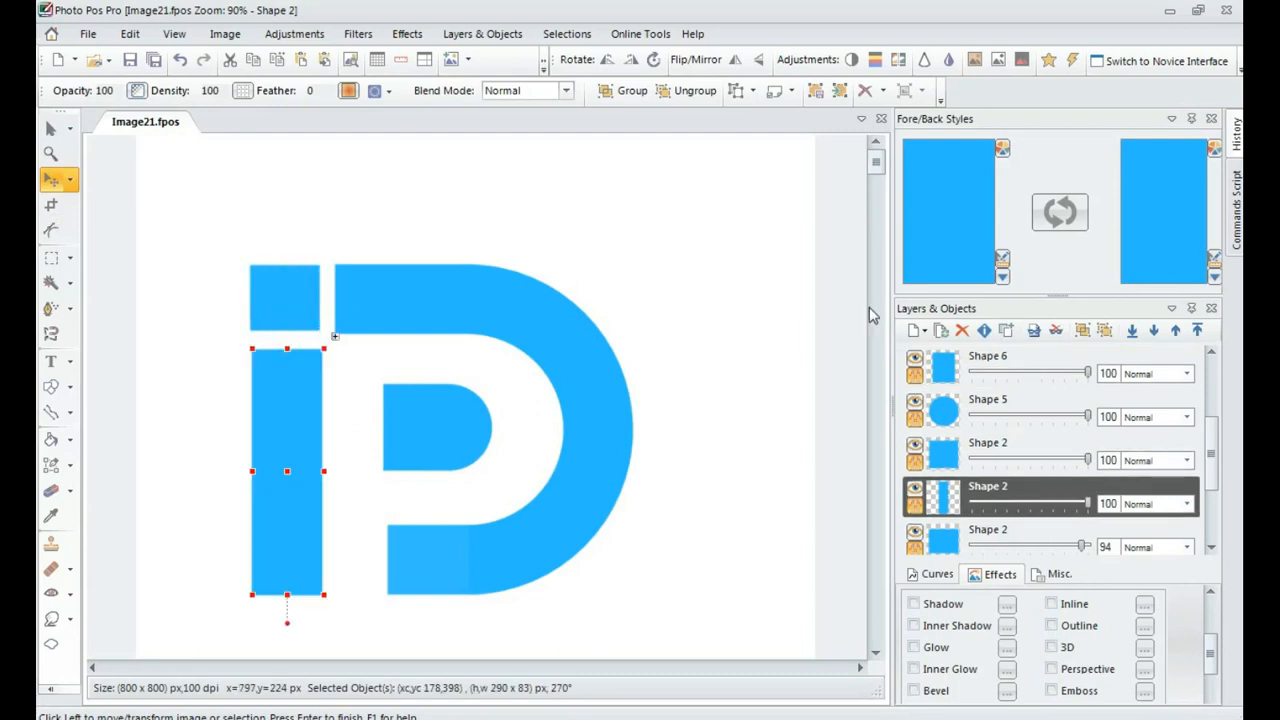
Recolour the vertical bar with a solid orange.
{"action": "left_click", "coordinate": [945, 246]}
{"action": "left_click", "coordinate": [945, 335]}
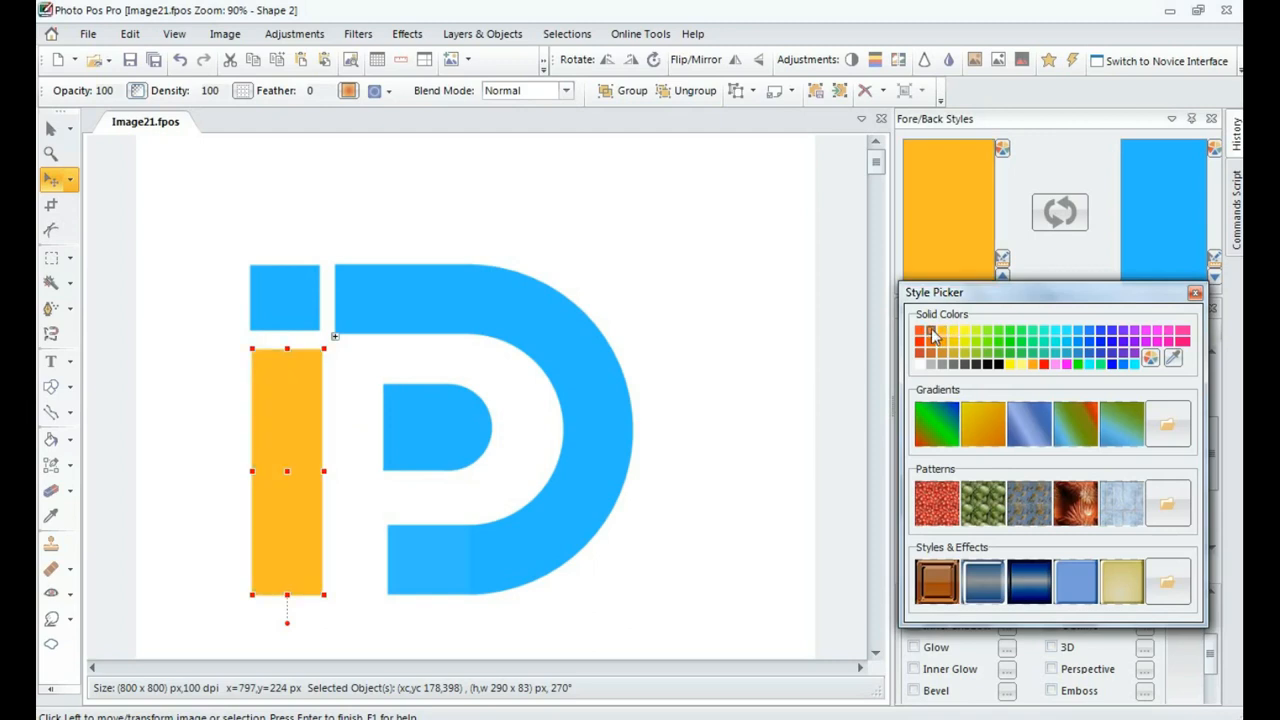
{"action": "left_click", "coordinate": [932, 335]}
Recolour the square above the bar with a solid light grey.
{"action": "left_click", "coordinate": [310, 305]}
{"action": "left_click", "coordinate": [953, 265]}
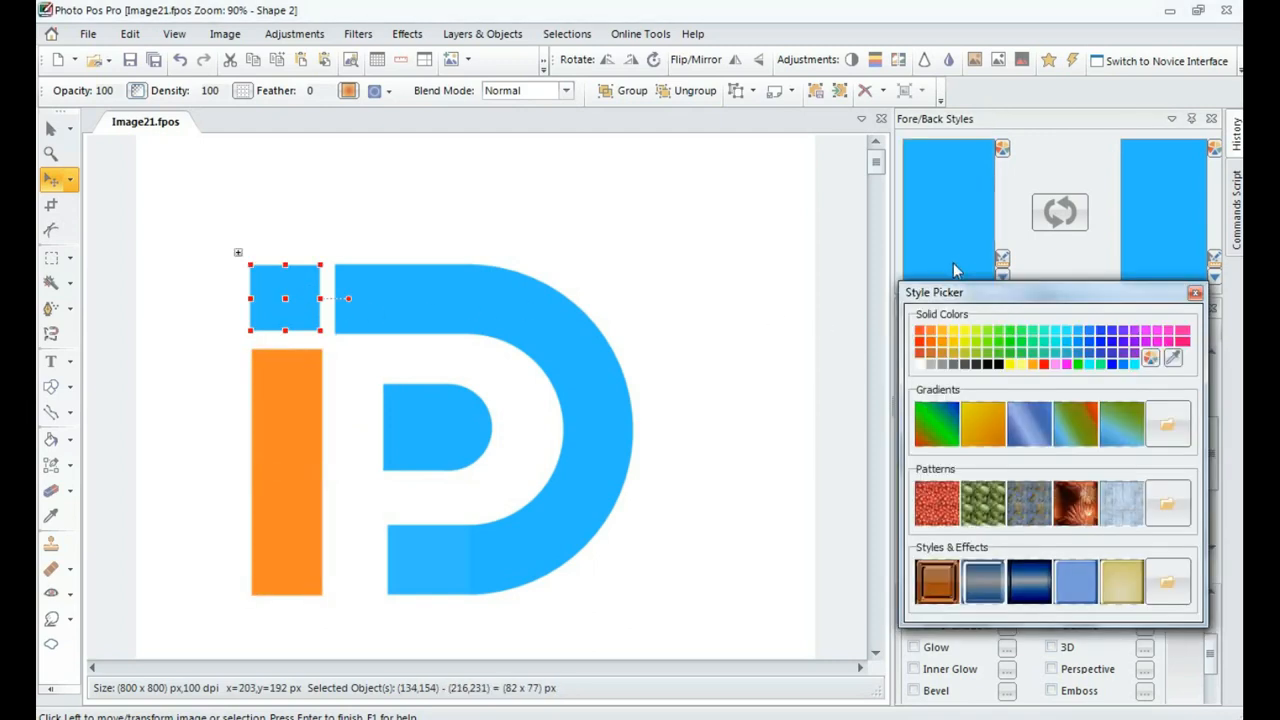
{"action": "left_click", "coordinate": [929, 364]}
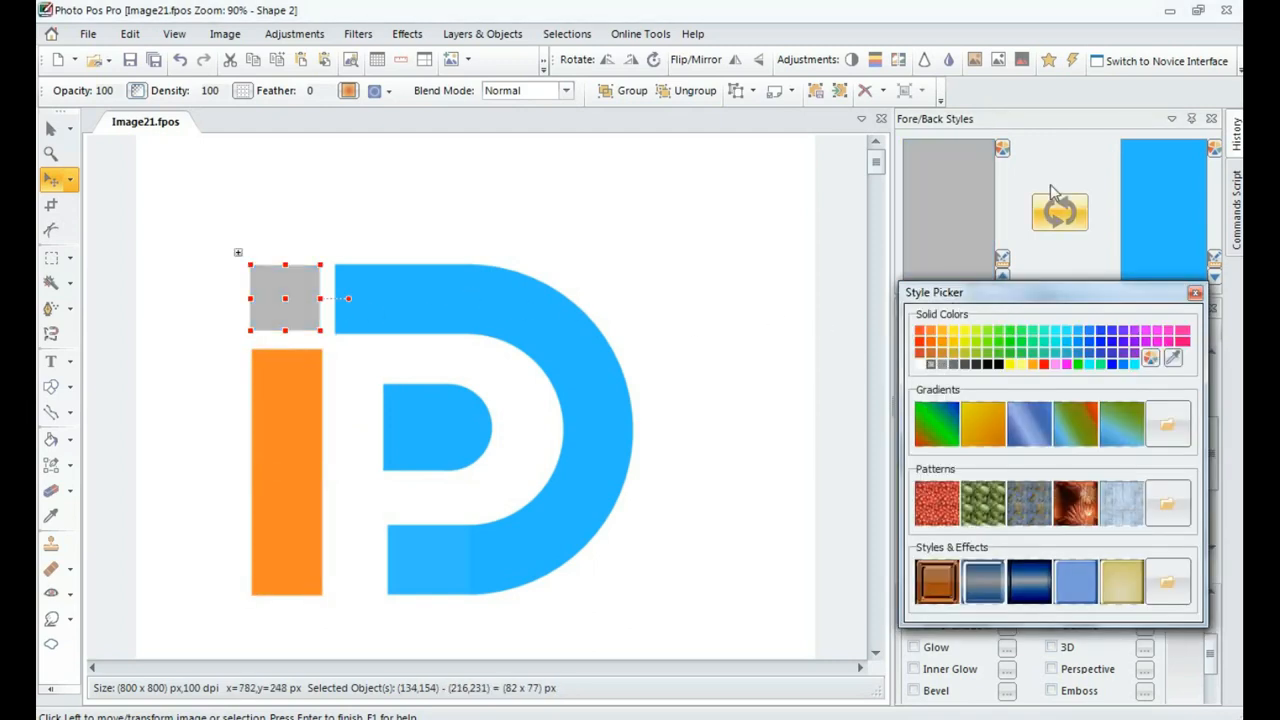
{"action": "left_click", "coordinate": [1195, 294]}
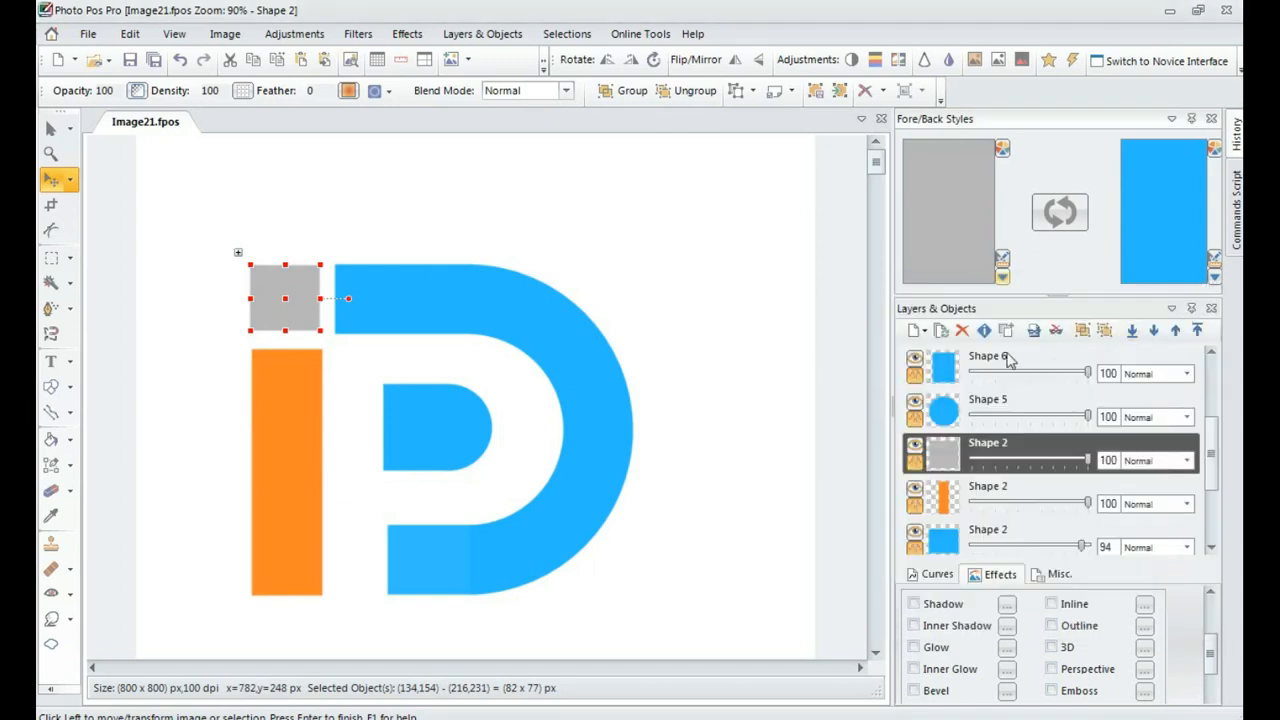
Merge all the logo's shape layers into a single object, keeping the white background as a separate layer.
{"action": "left_click", "coordinate": [977, 372]}
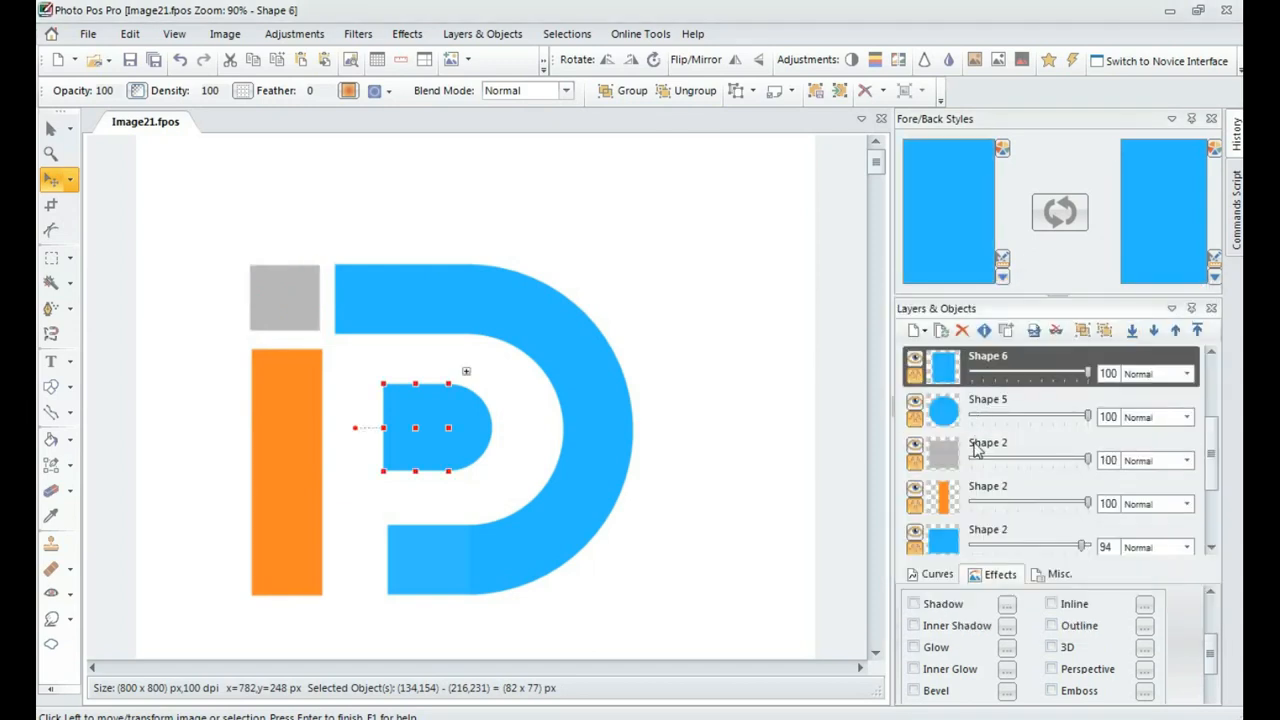
{"action": "left_click", "coordinate": [977, 416], "text": "ctrl"}
{"action": "left_click", "coordinate": [975, 463], "text": "ctrl"}
{"action": "left_click", "coordinate": [978, 504], "text": "ctrl"}
{"action": "left_click", "coordinate": [979, 536], "text": "ctrl"}
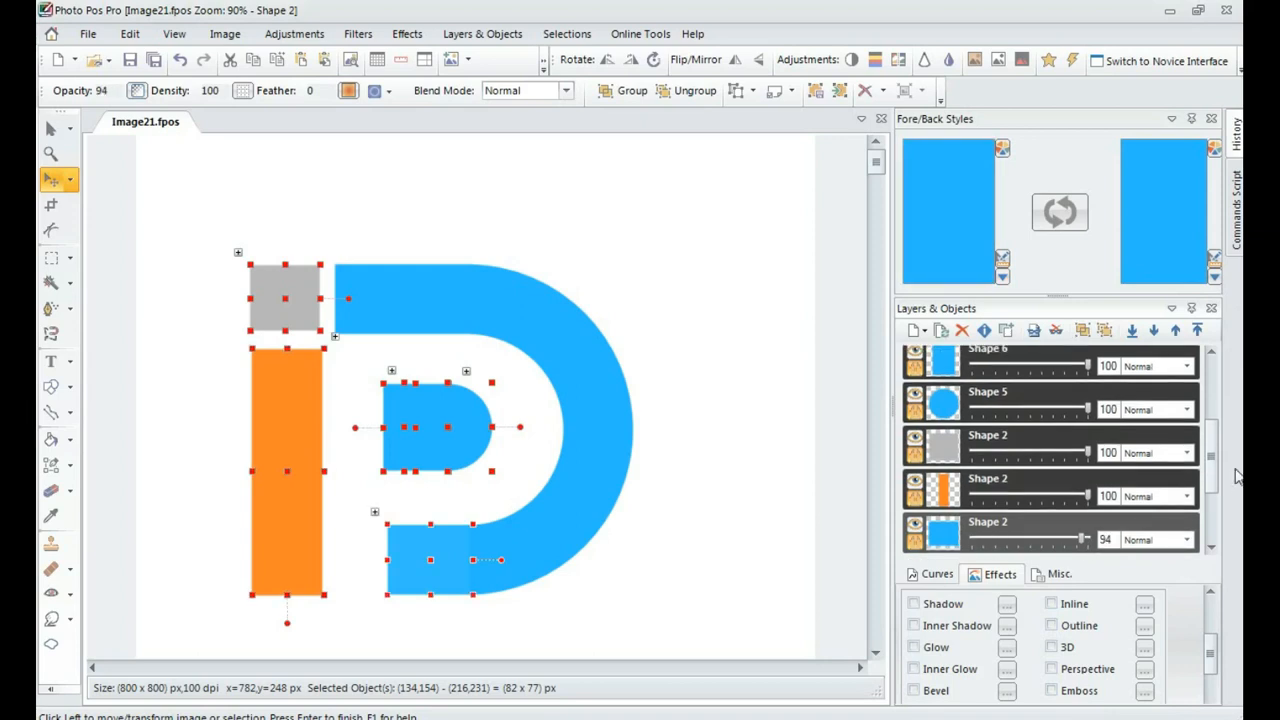
{"action": "scroll", "coordinate": [1137, 503], "scroll_direction": "down", "scroll_amount": 3}
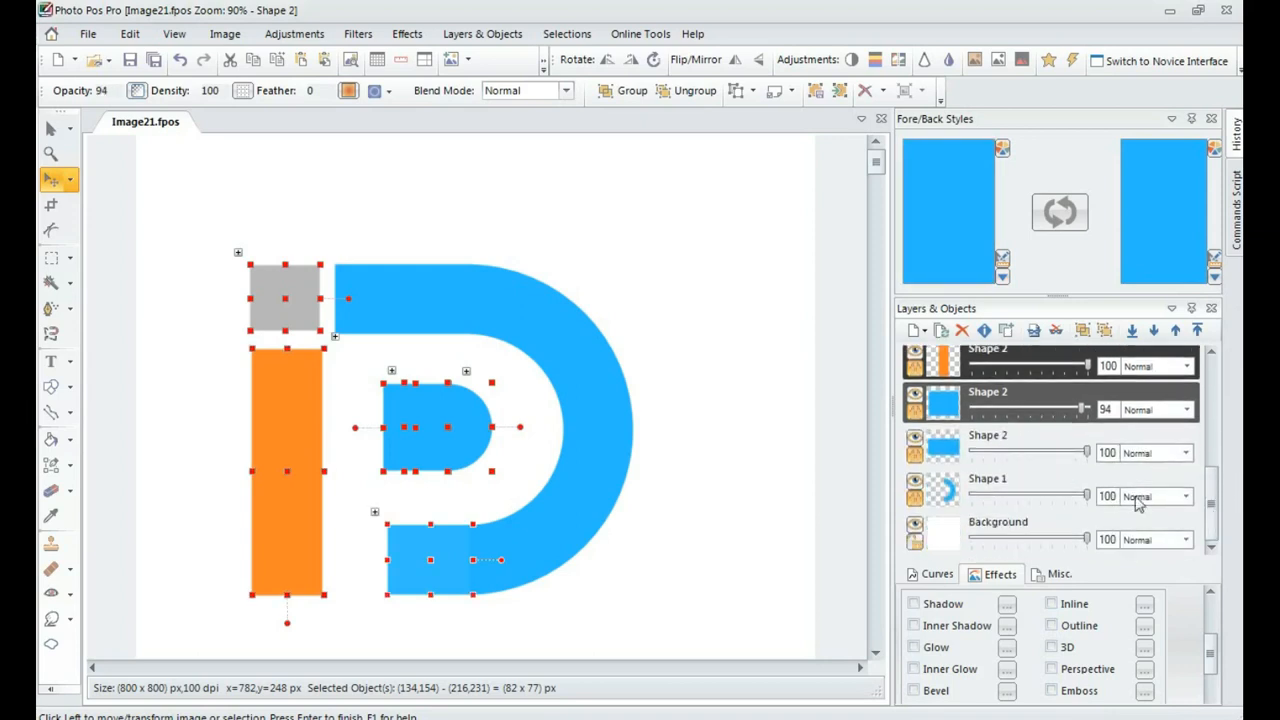
{"action": "left_click", "coordinate": [982, 489], "text": "ctrl"}
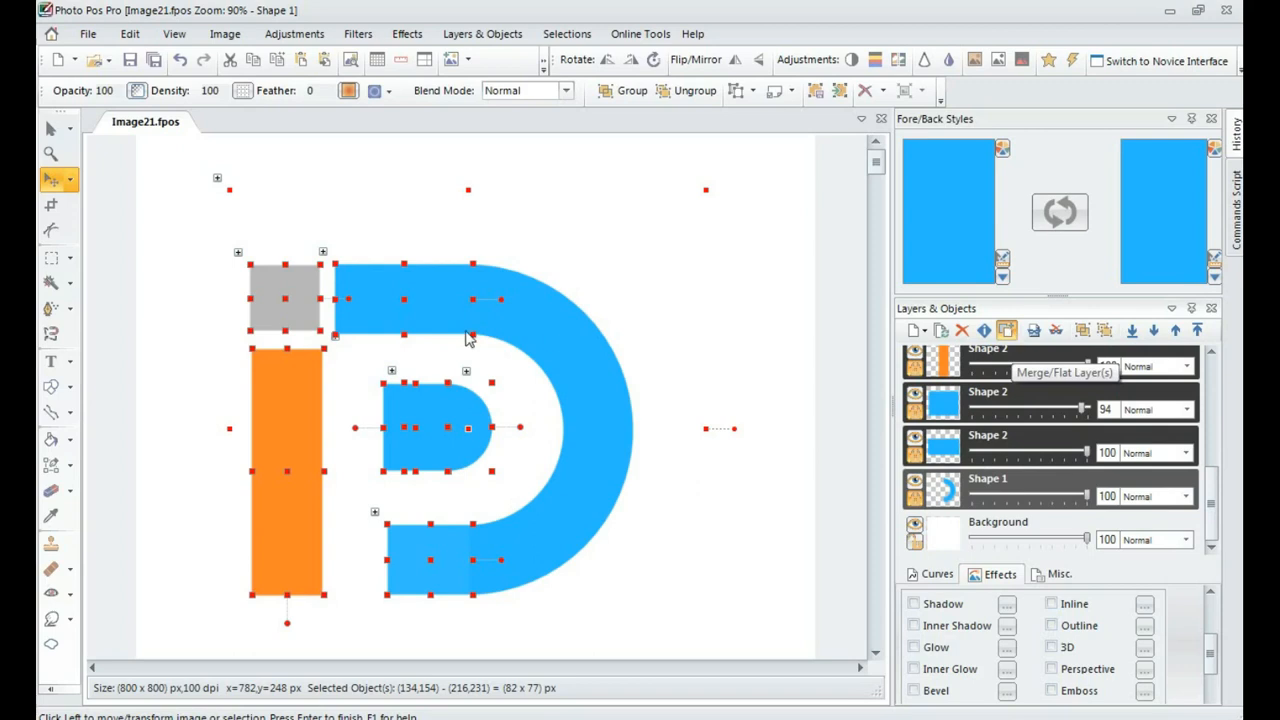
{"action": "left_click", "coordinate": [1008, 332]}
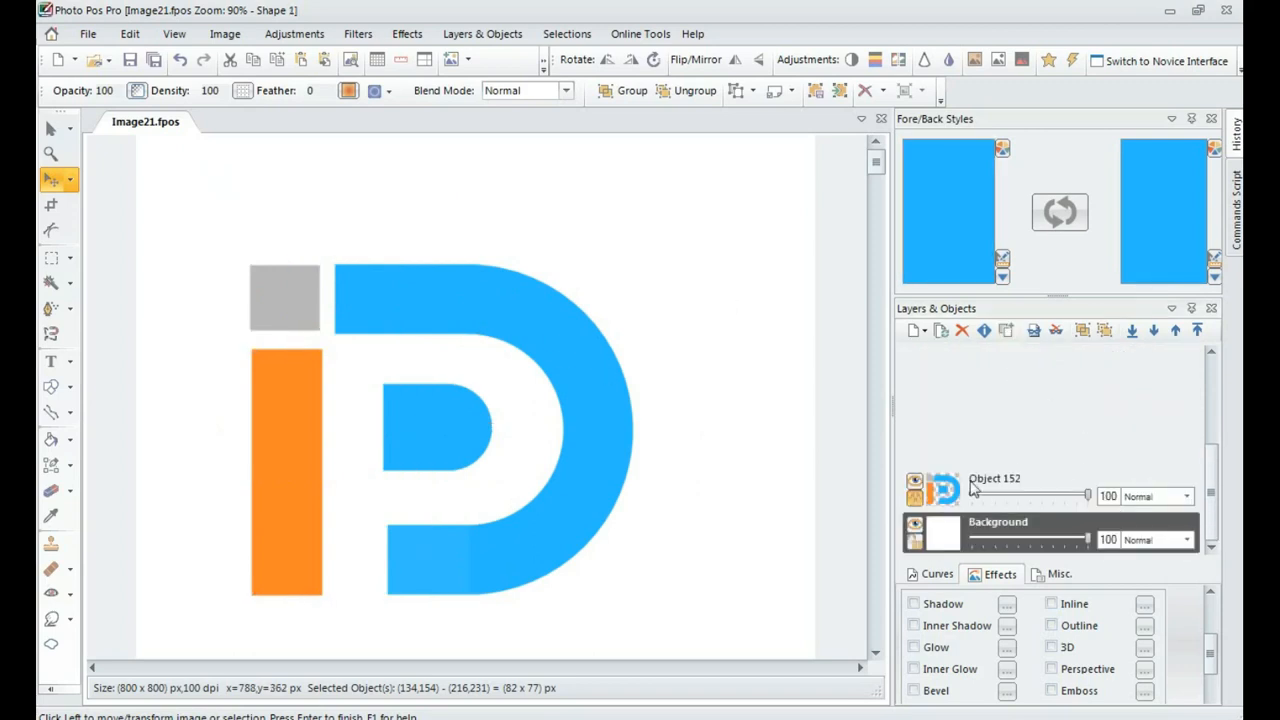
{"action": "left_click", "coordinate": [915, 526]}
{"action": "left_click", "coordinate": [915, 526]}
Move the merged logo closer to the canvas centre, with its upper-left corner at about (208, 209) px.
{"action": "left_click", "coordinate": [468, 295]}
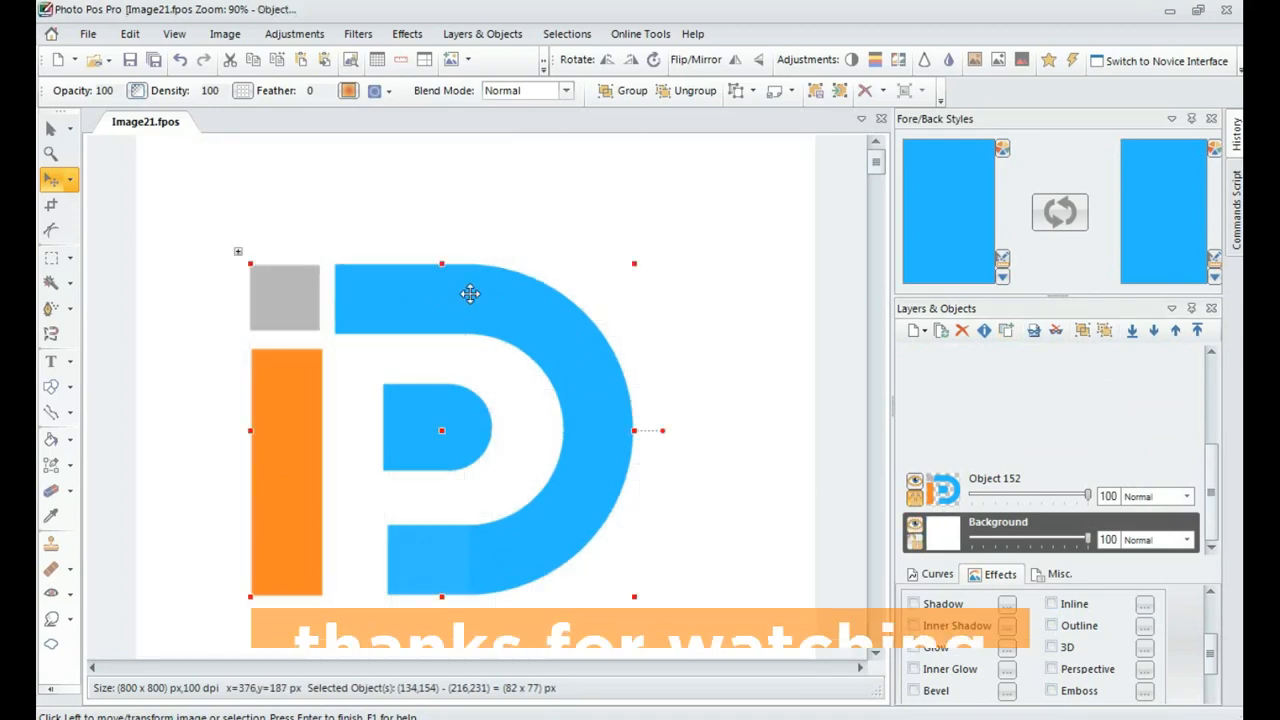
{"action": "scroll", "coordinate": [472, 296], "scroll_direction": "up", "scroll_amount": 1}
{"action": "scroll", "coordinate": [472, 296], "scroll_direction": "down", "scroll_amount": 4}
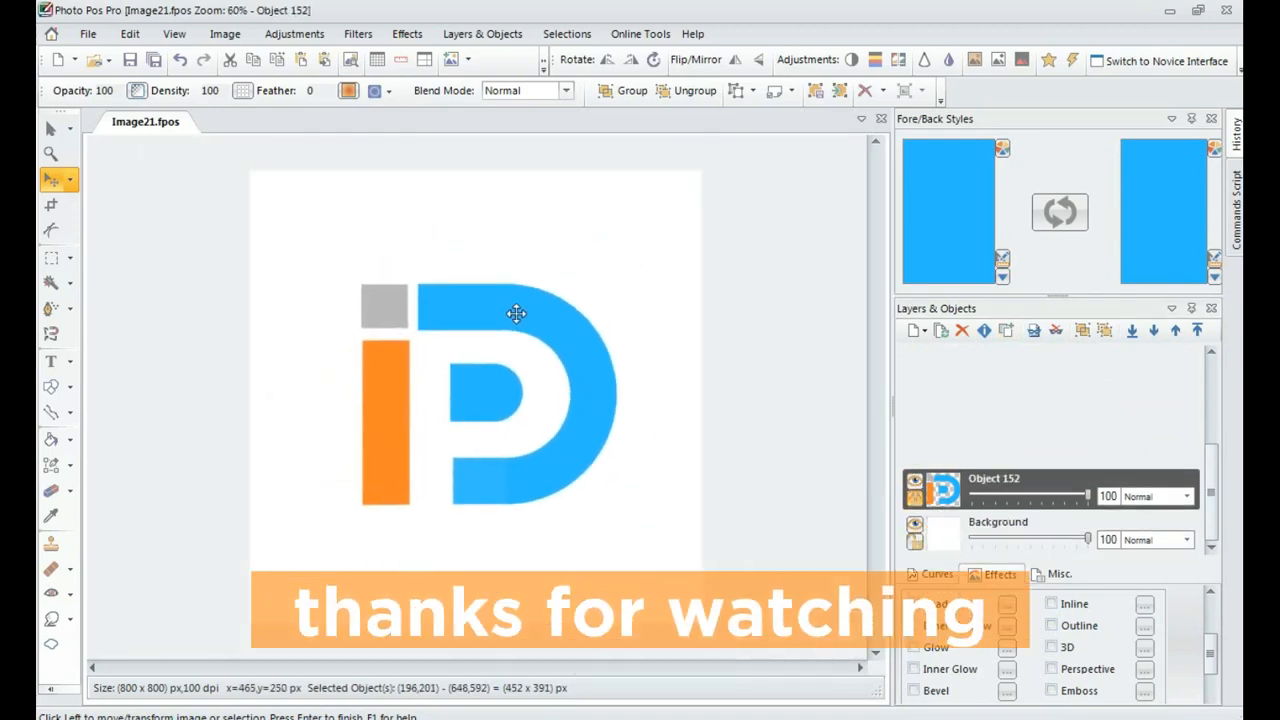
{"action": "key", "text": "Return"}
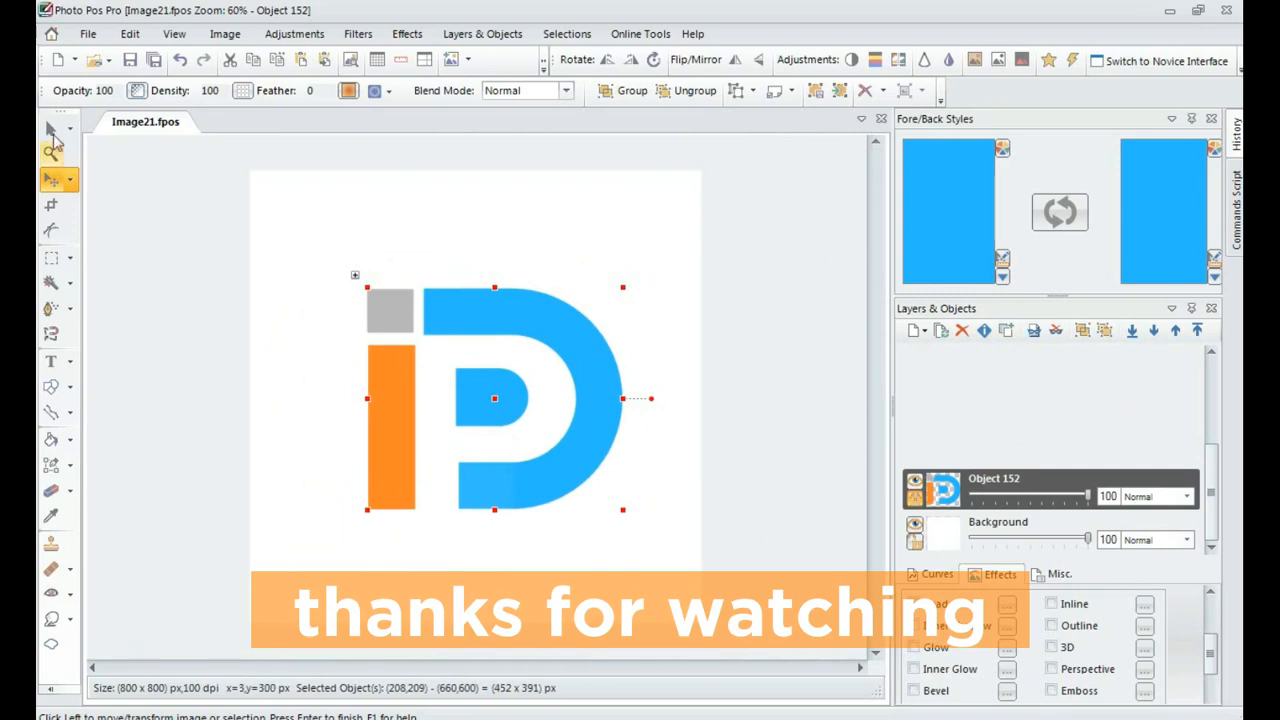